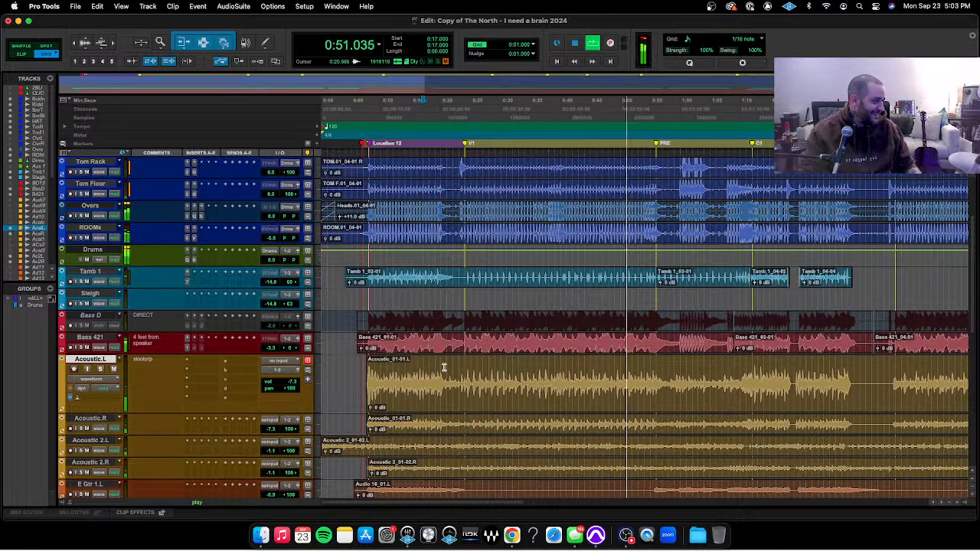
Stop playback and place the edit cursor at 0:07.000 on the Kick In track
key("space")
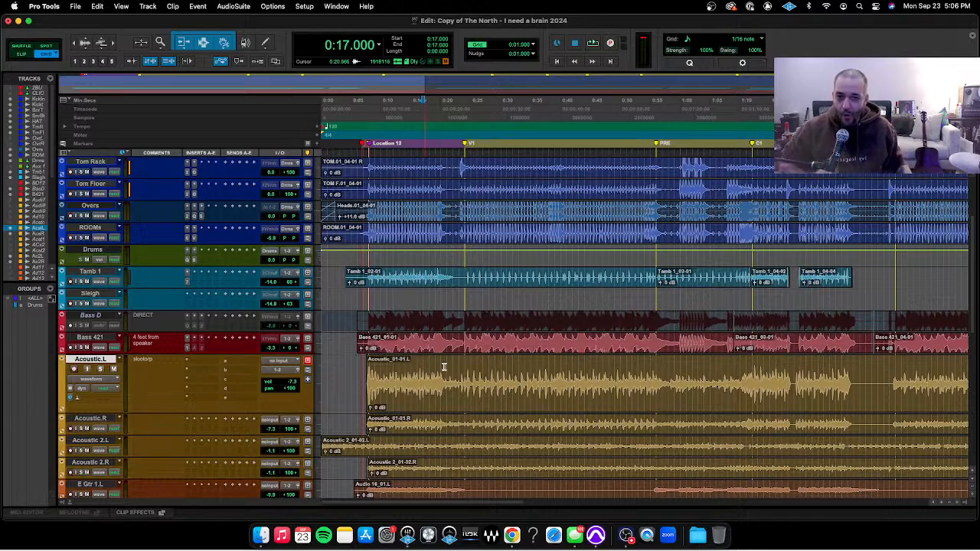
scroll(380, 261, "up", 5)
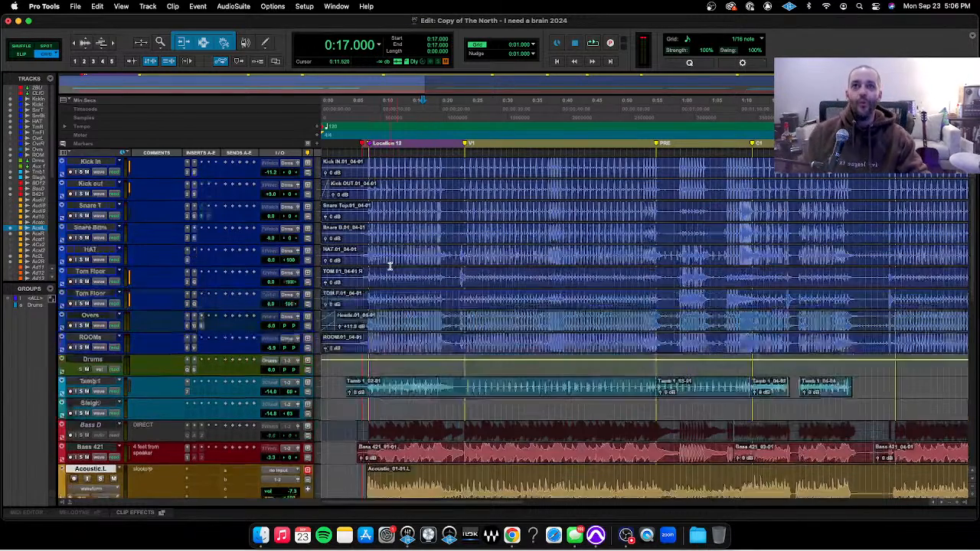
left_click(368, 170)
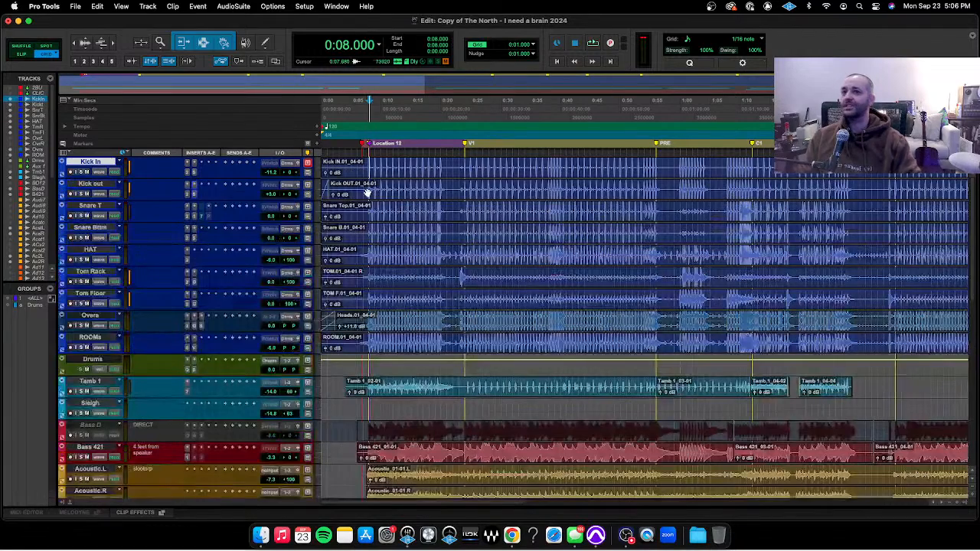
left_click(358, 163)
left_click(363, 163)
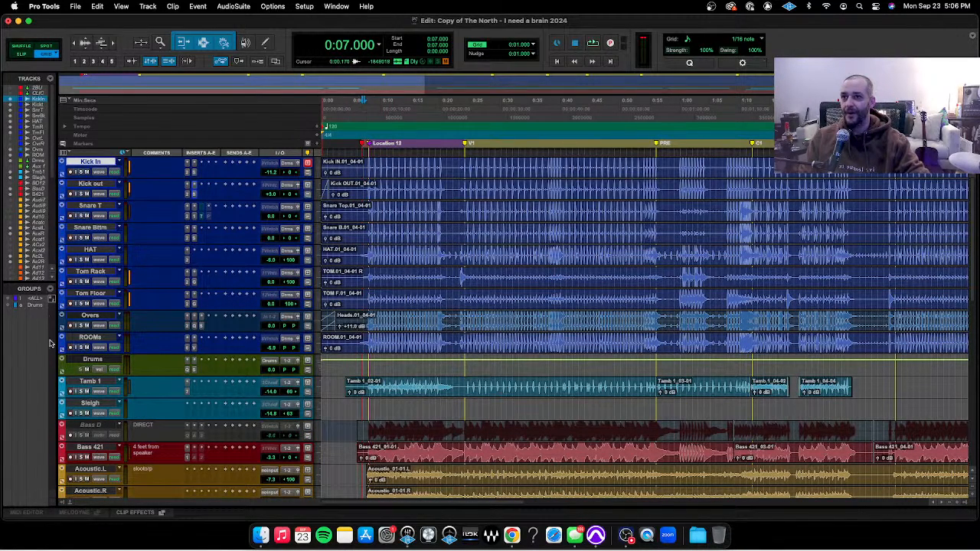
Enable the Drums group and select the full clips across all of the grouped drum tracks
left_click(34, 303)
left_click(99, 303)
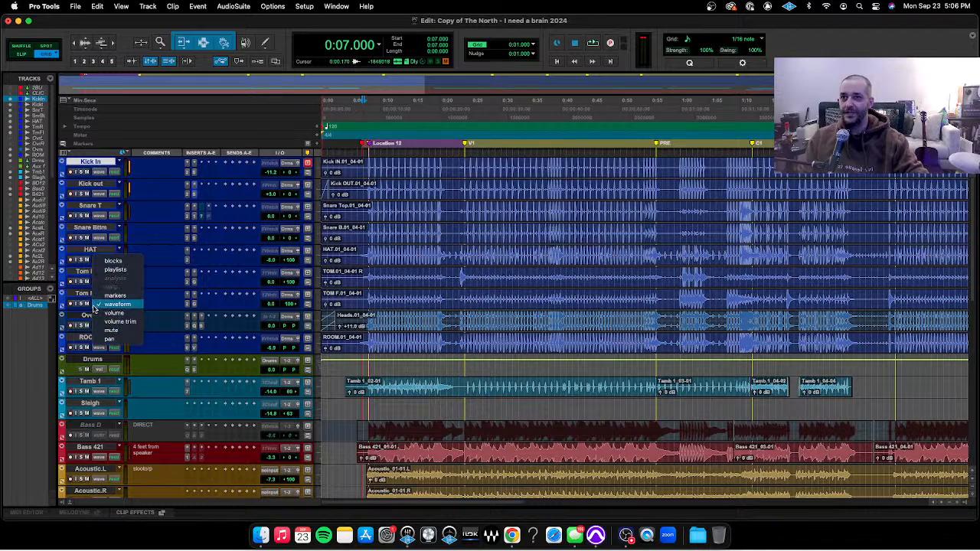
left_click(369, 265)
left_click(360, 255)
left_click(380, 240)
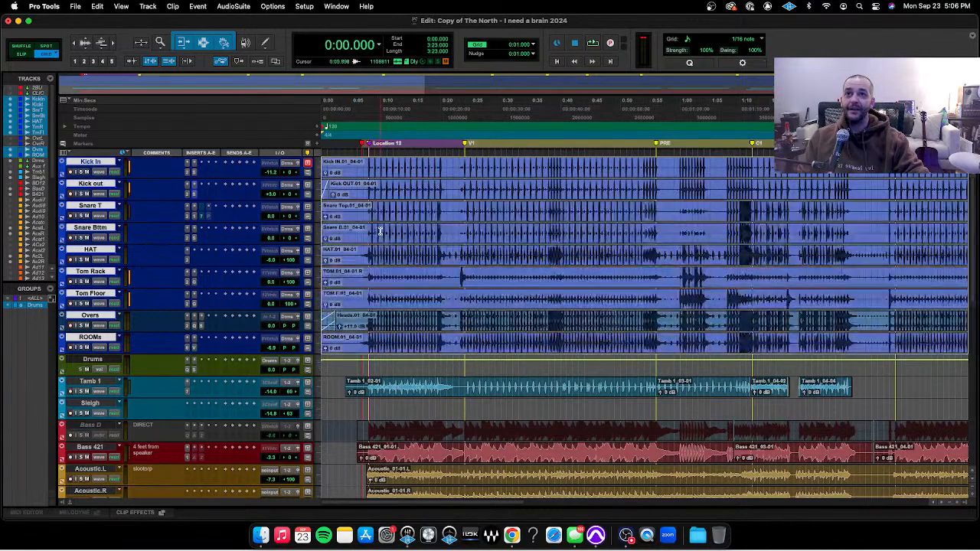
Play the song from 0:08.000 to audition the drums in the mix, and stop playback
left_click(368, 184)
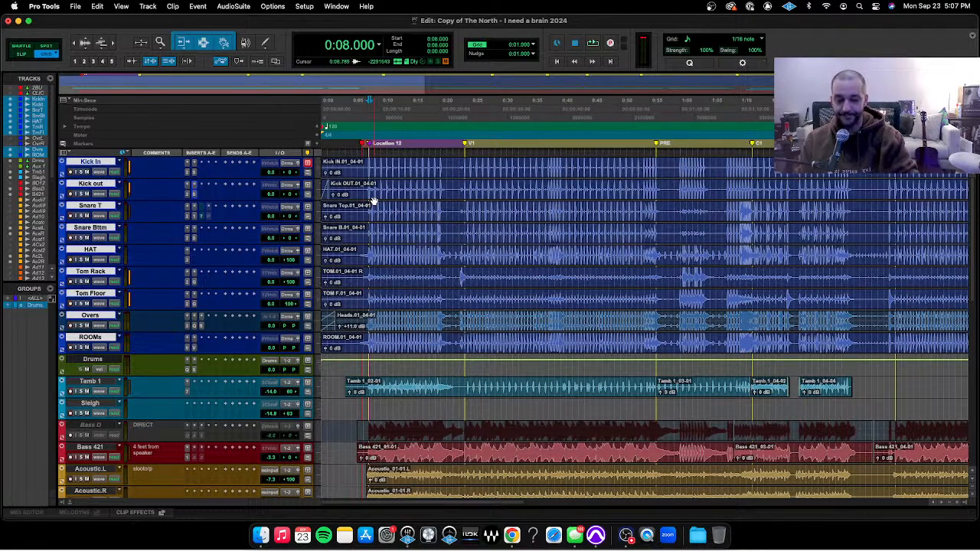
key("space")
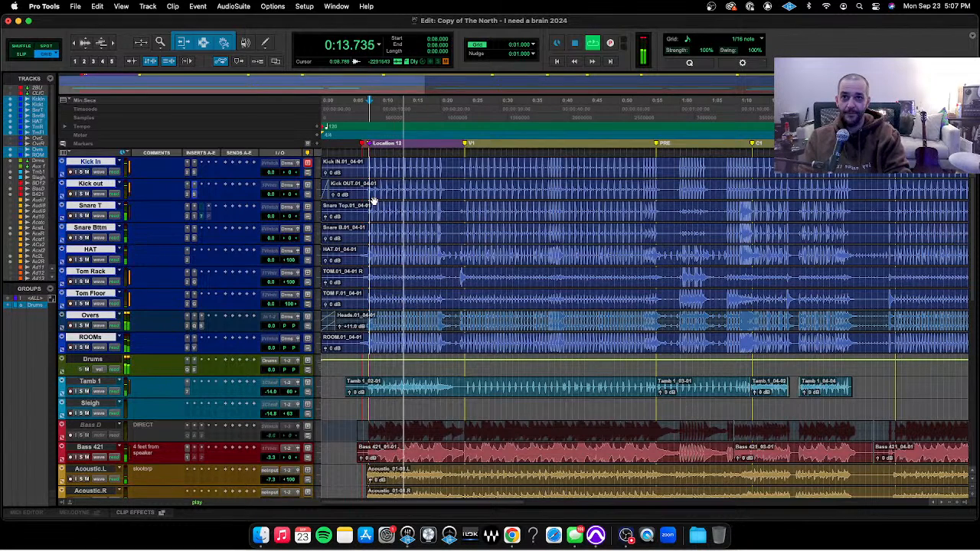
key("space")
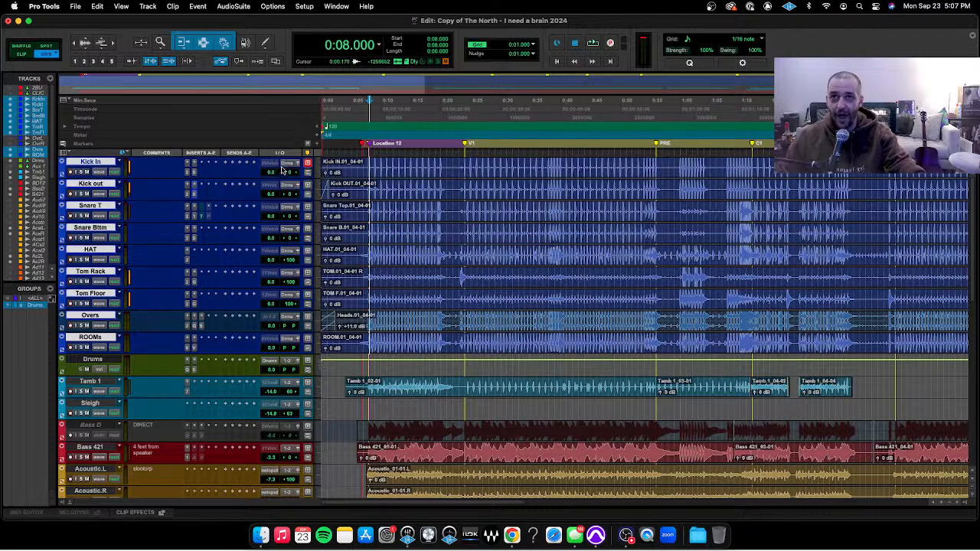
Set the Kick In track's volume to -12.5 dB and audition the result from 0:08.000
mouse_move(283, 170)
left_mouse_down()
mouse_move(282, 193)
mouse_move(281, 185)
left_mouse_up()
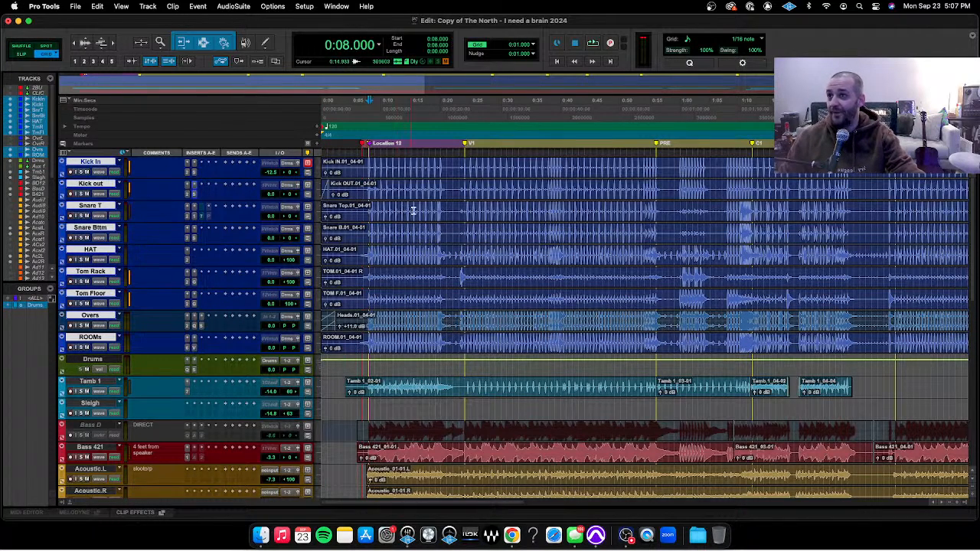
key("space")
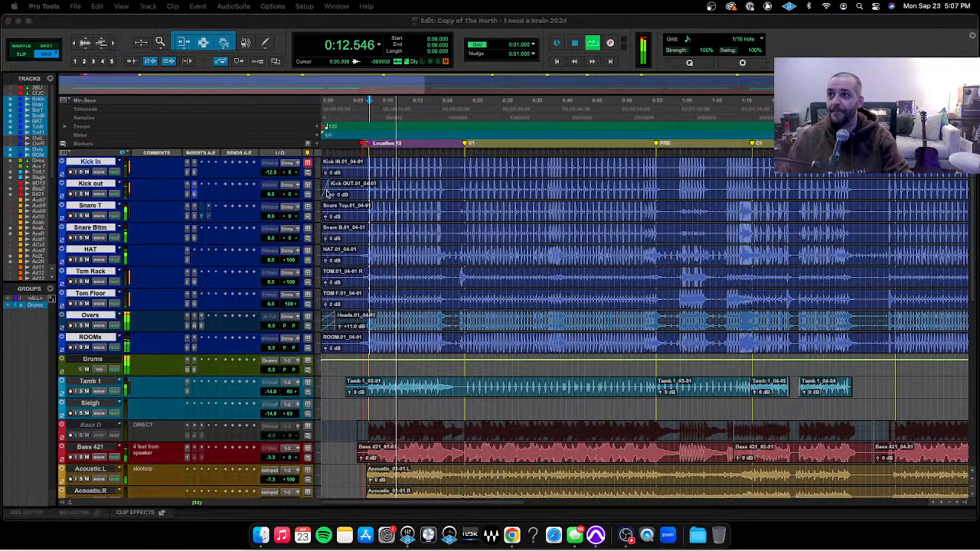
key("super+Tab")
key("Escape")
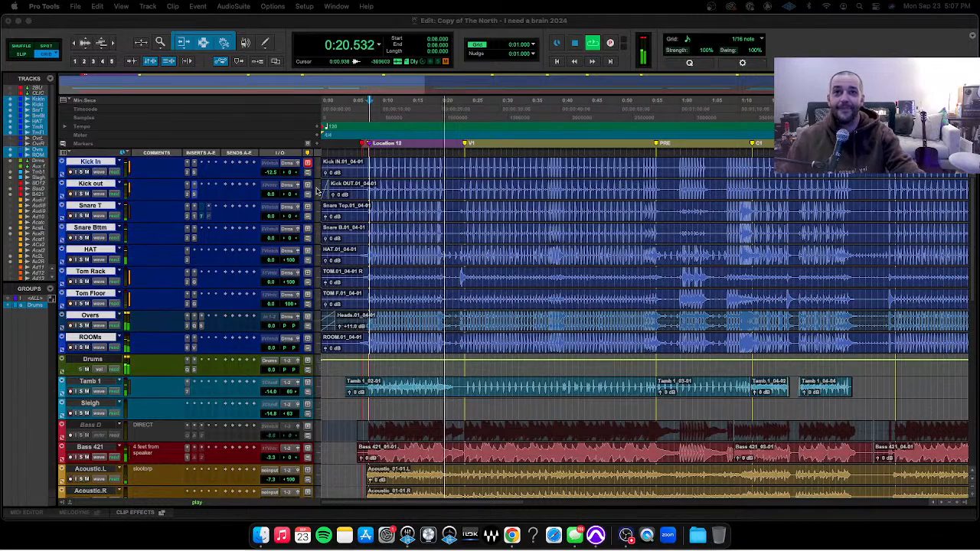
scroll(398, 252, "down", 1)
key("space")
Place the edit cursor at 0:08.000 on Tamb 1, select the Bass 421 track, and move the cursor to 0:07.000 on it
left_click(398, 252)
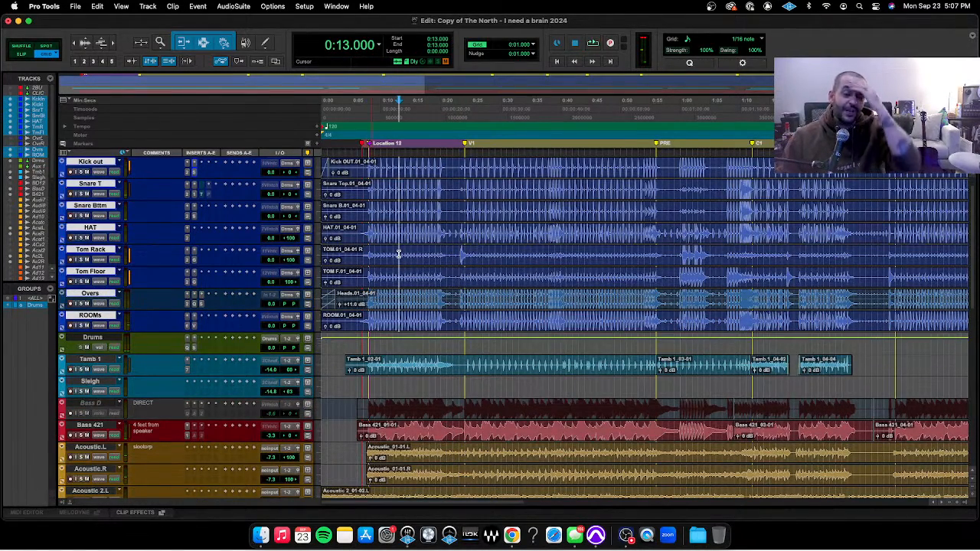
scroll(398, 252, "up", 1)
left_click(366, 207)
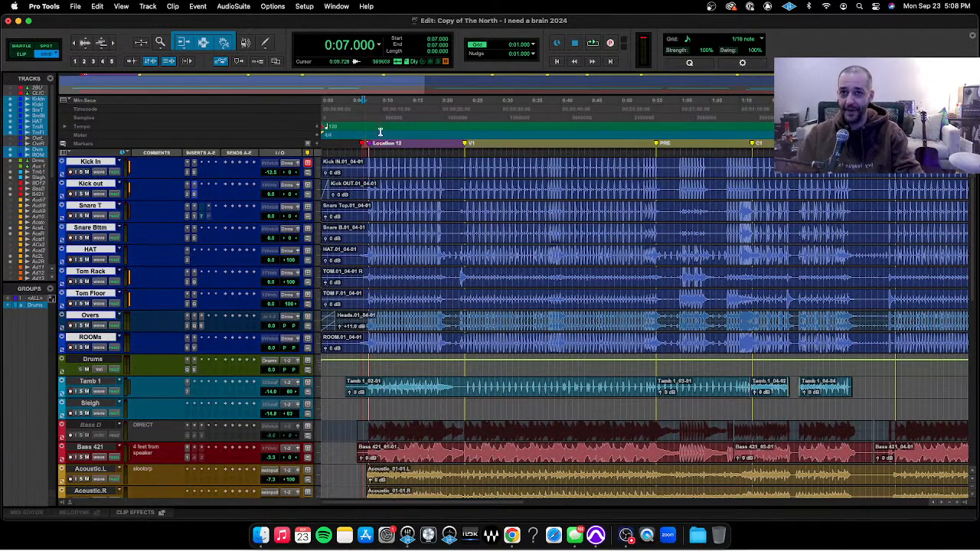
left_click(375, 384)
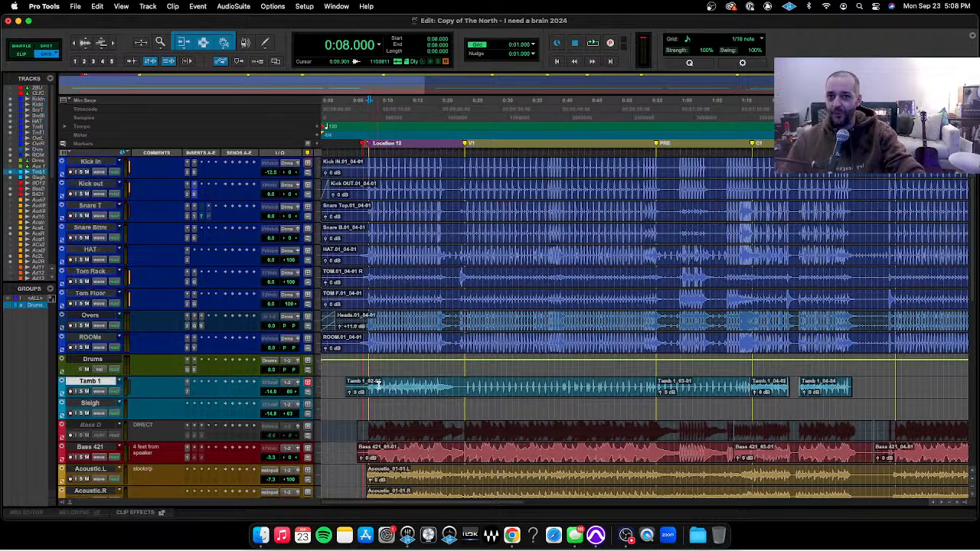
scroll(394, 398, "down", 5)
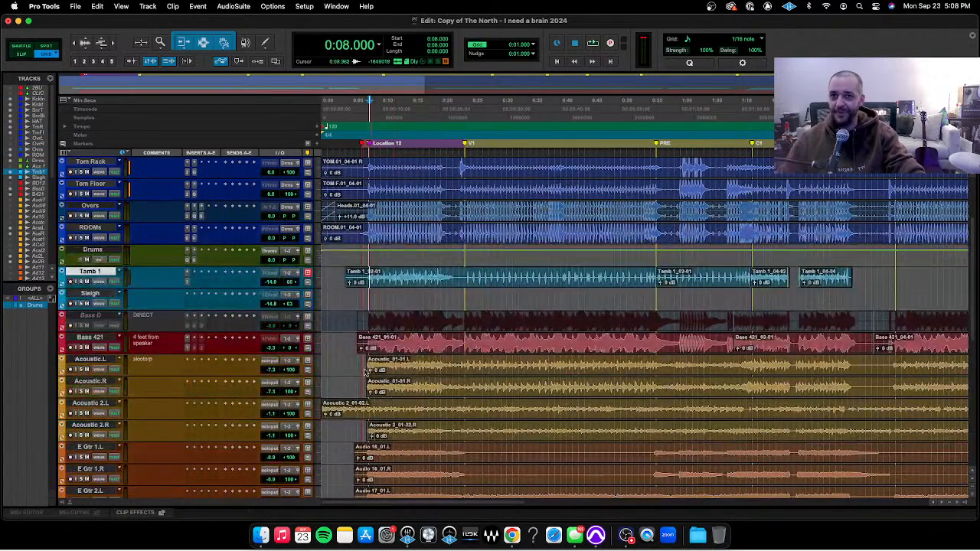
left_click(91, 337)
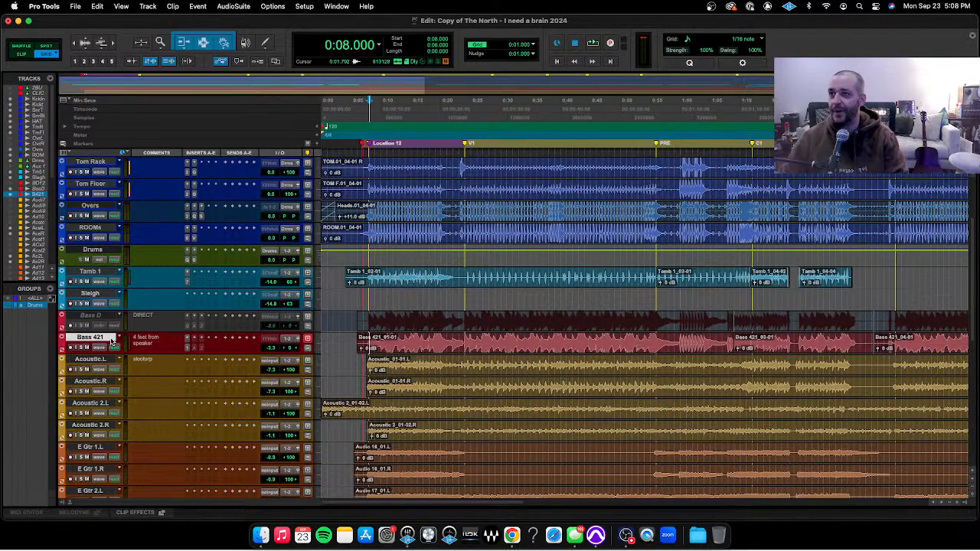
key("super+Tab")
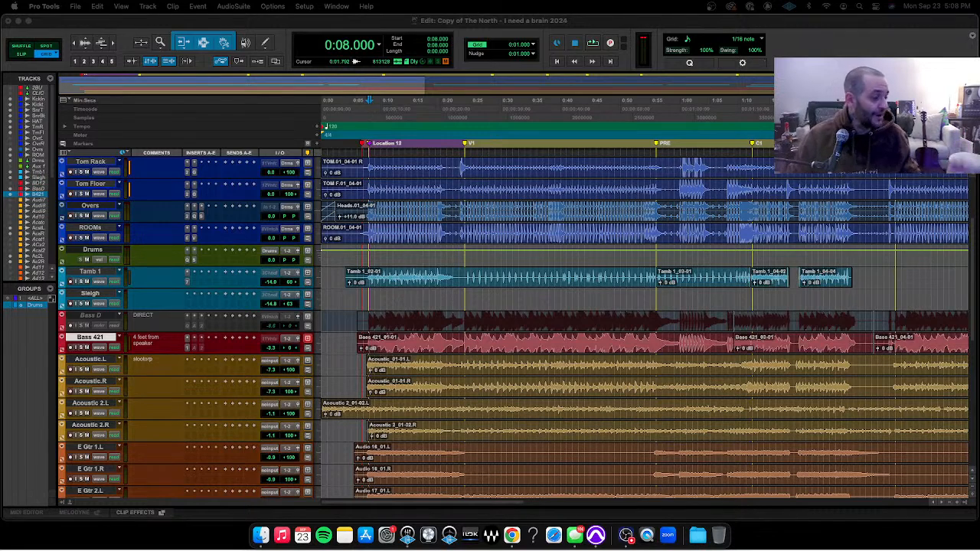
left_click(364, 349)
key("super+bracketright")
key("super+bracketright")
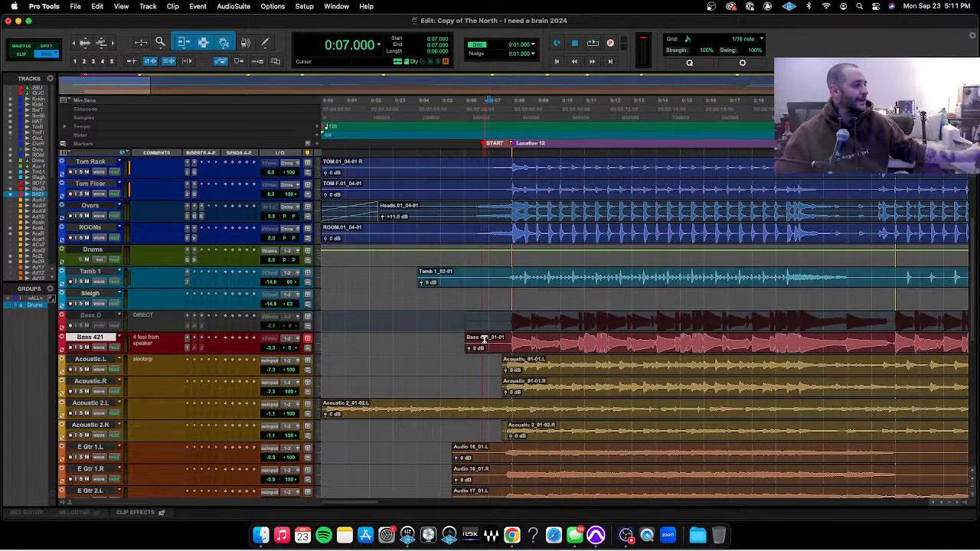
Solo the grouped drum tracks, play them from 0:08.000, and reduce the height of all tracks
left_click(510, 208)
key("shift+s")
scroll(438, 228, "up", 5)
key("space")
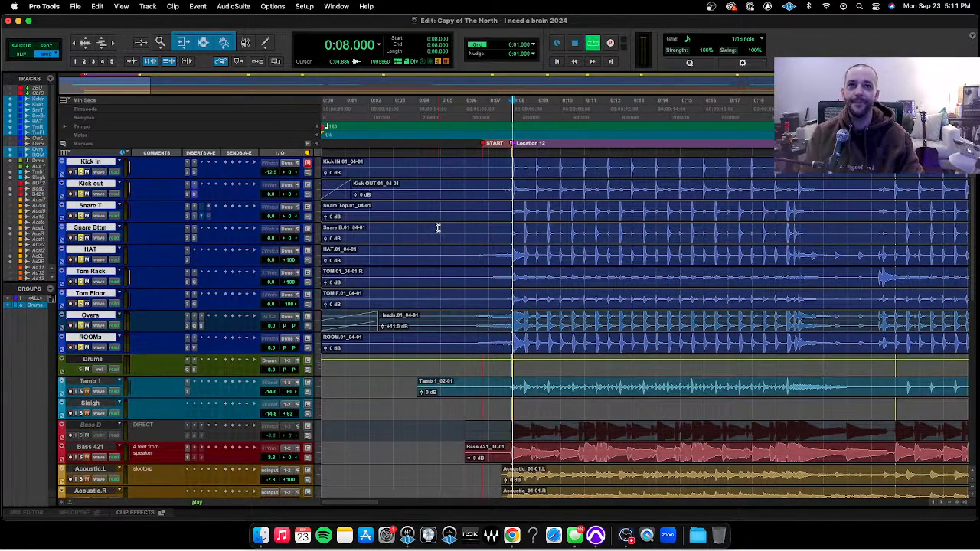
key("ctrl+alt+Down")
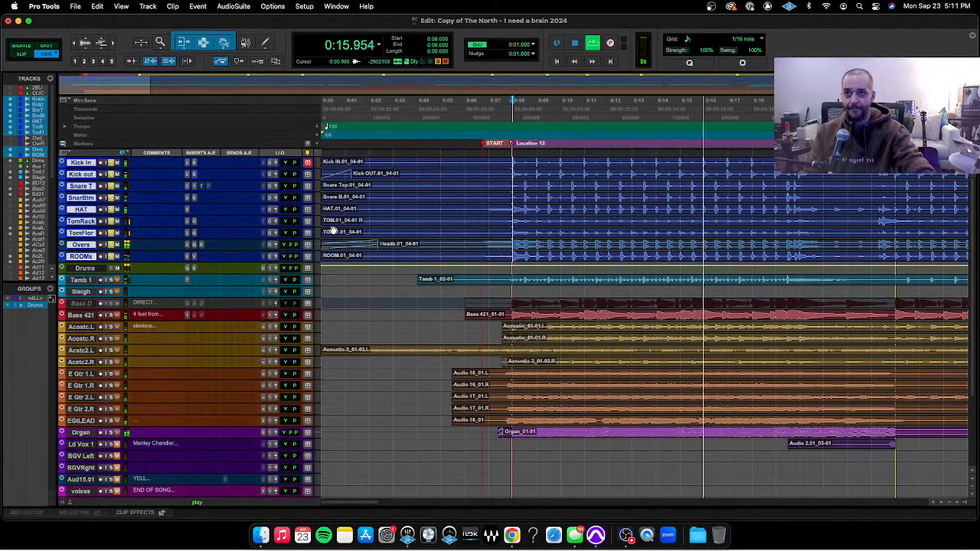
Replay the soloed drums from 0:08.000, move the edit cursor to 0:07.000, and stop playback
key("space")
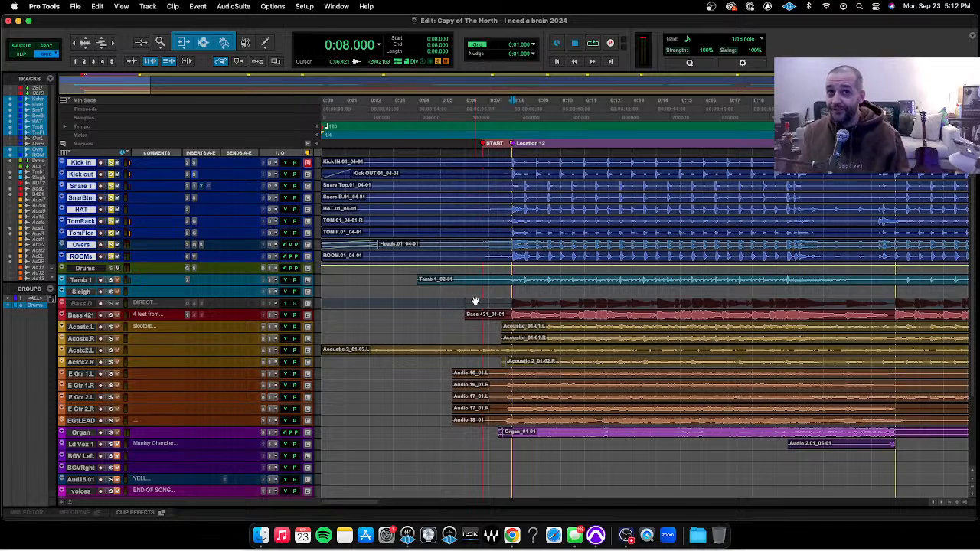
key("space")
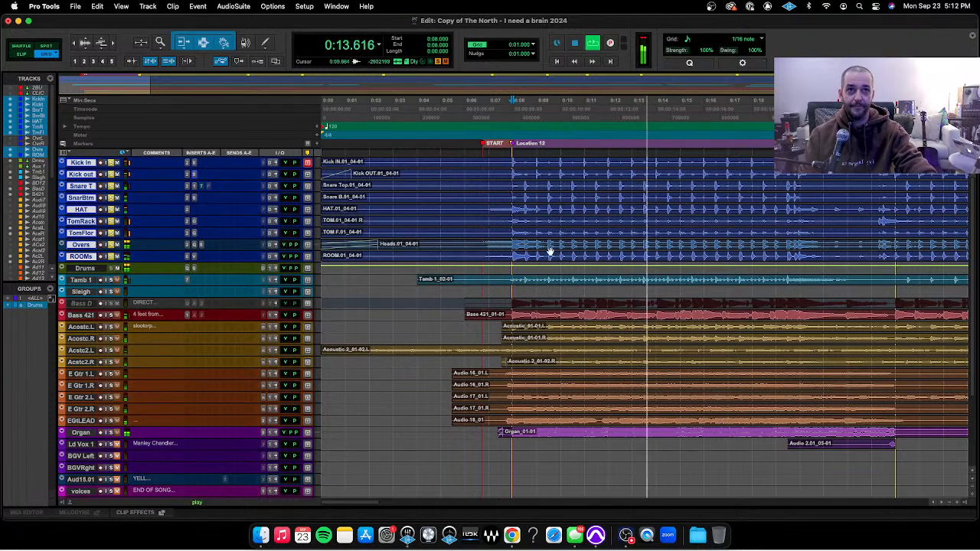
left_click(490, 257)
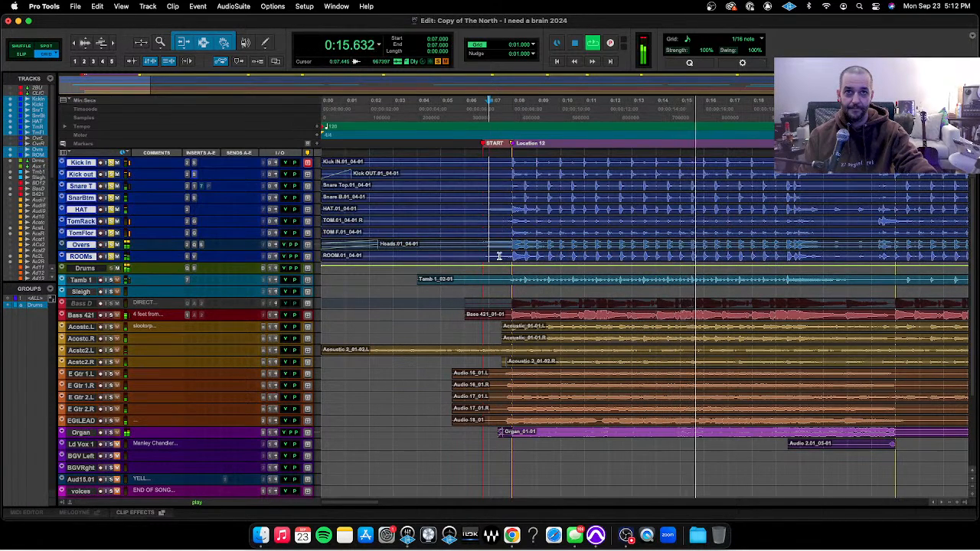
key("space")
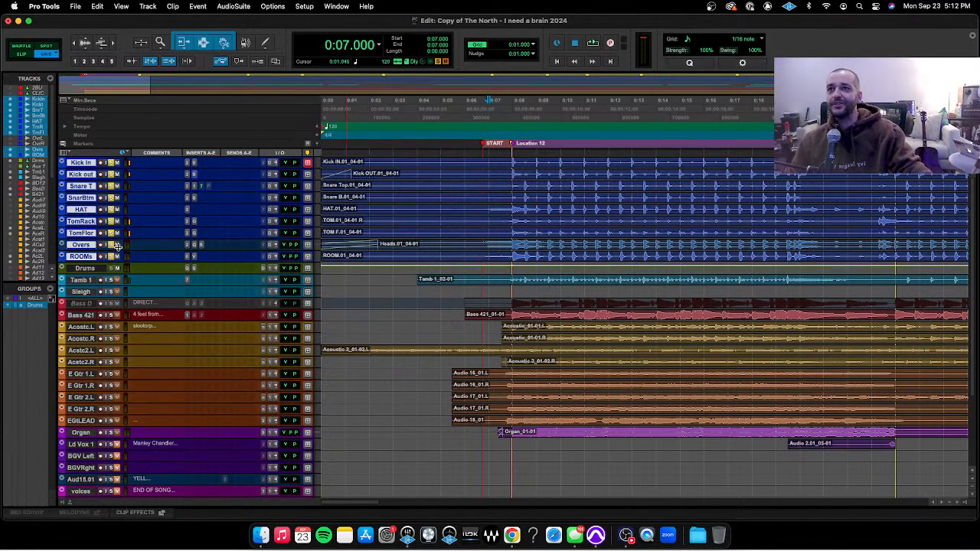
Insert the UAD dbx 160 (stereo) compressor on the Overs track, below the SSL G Bus insert
left_click_drag(113, 251, 122, 296)
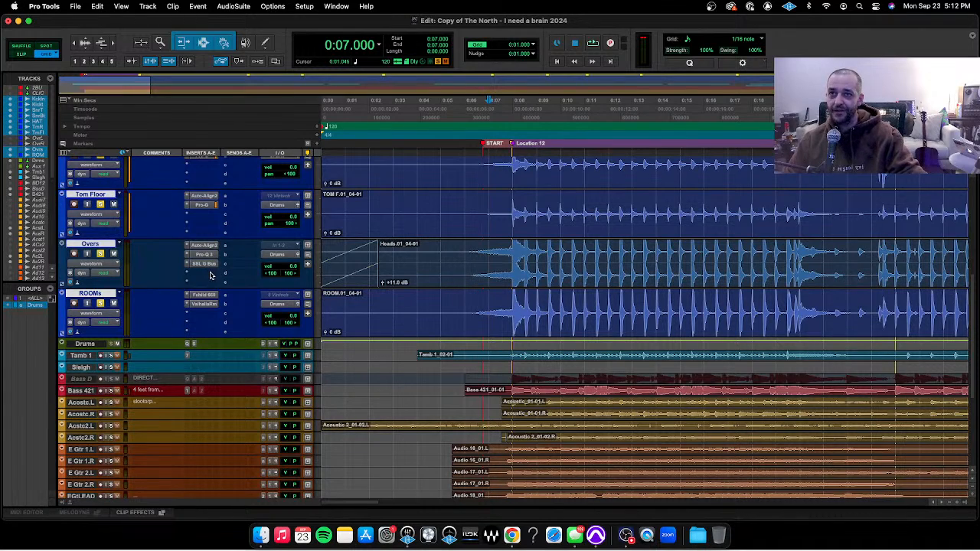
left_click(211, 274)
left_click(217, 256)
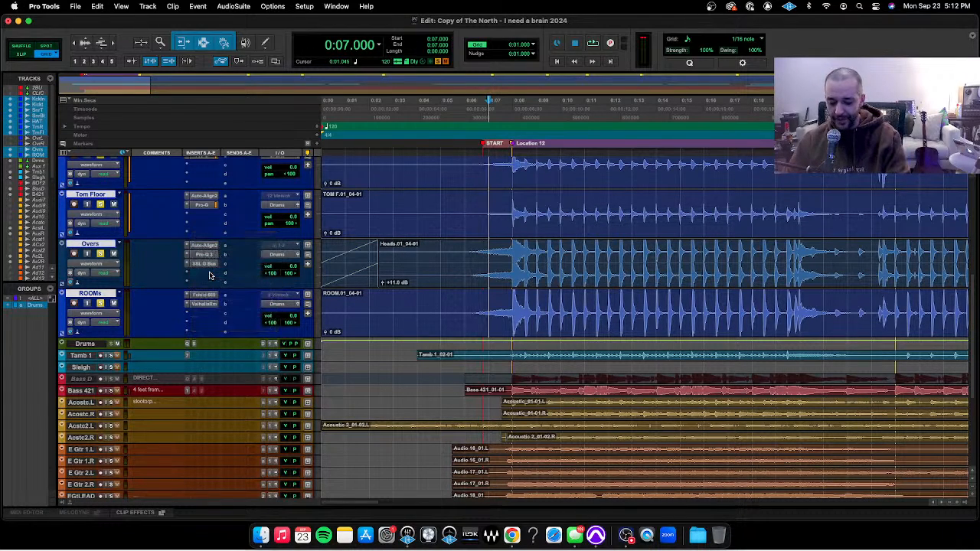
type("dbx160")
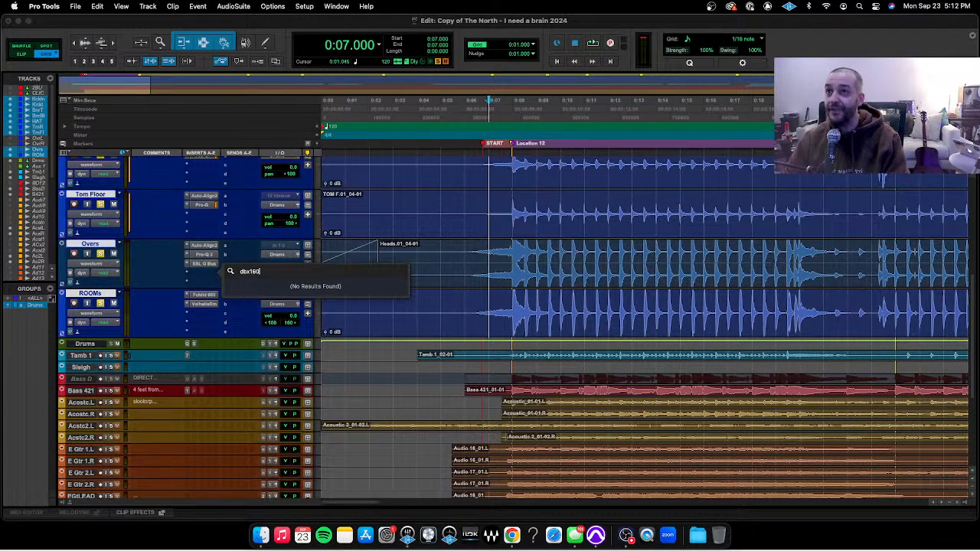
key("BackSpace")
key("BackSpace")
key("BackSpace")
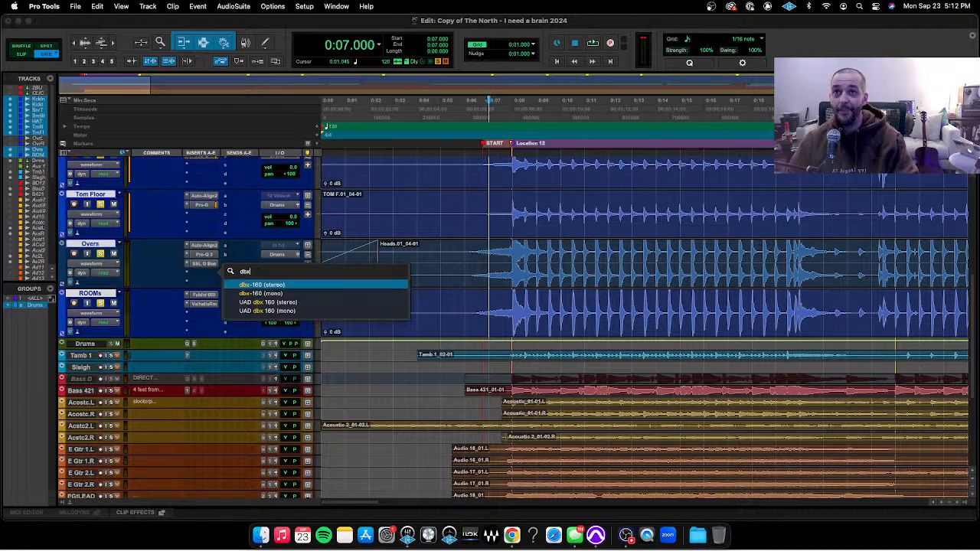
key("Down")
key("Down")
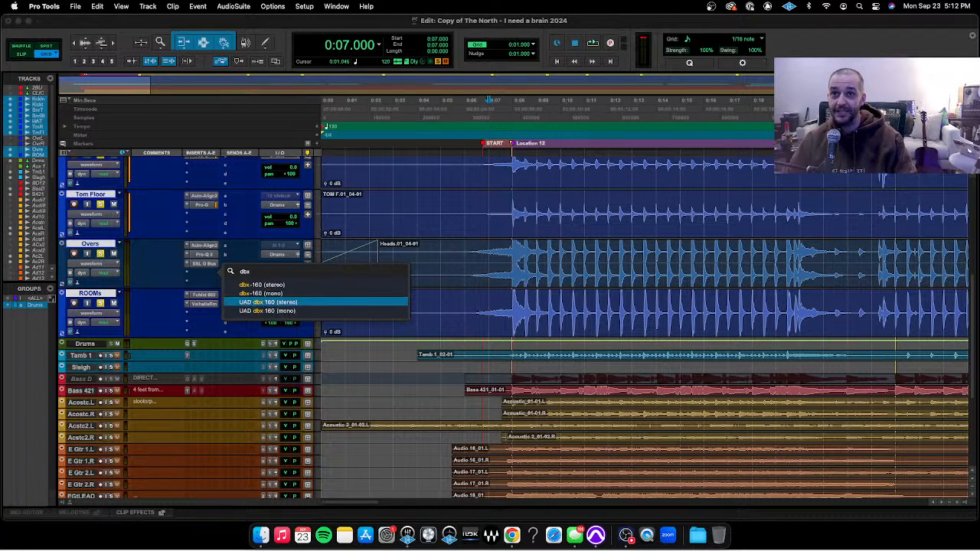
key("Return")
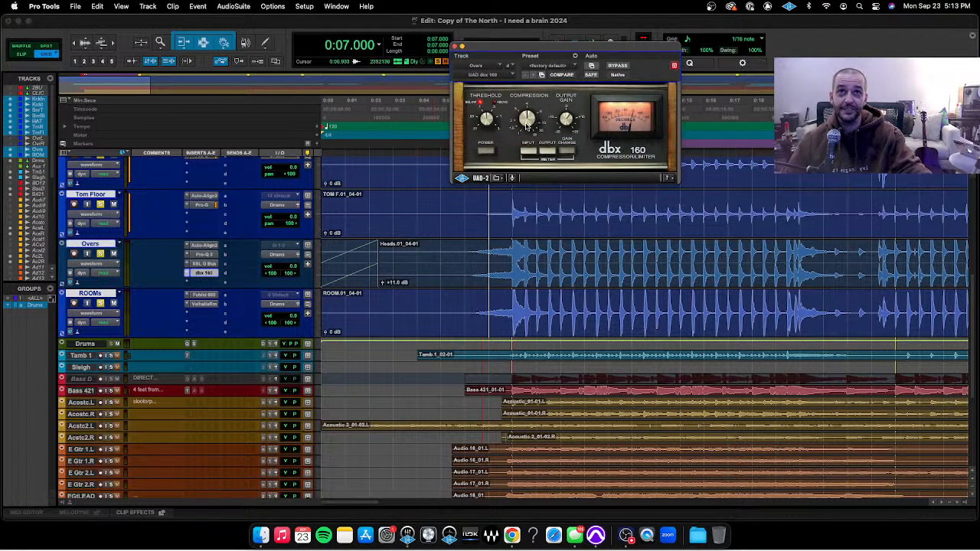
Adjust the compression amount on the Overs track's dbx 160 slightly and play the soloed drums from 0:07.000
left_click_drag(534, 112, 533, 117)
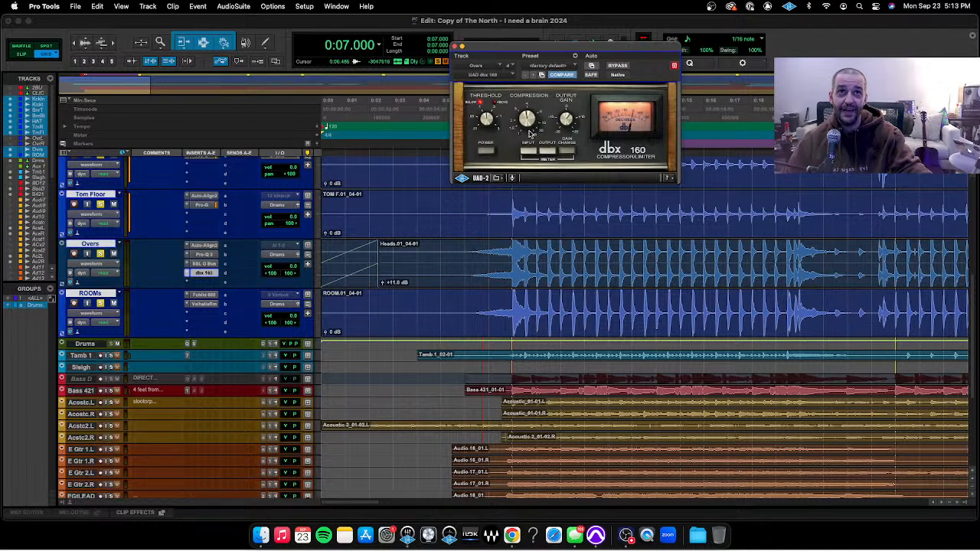
key("space")
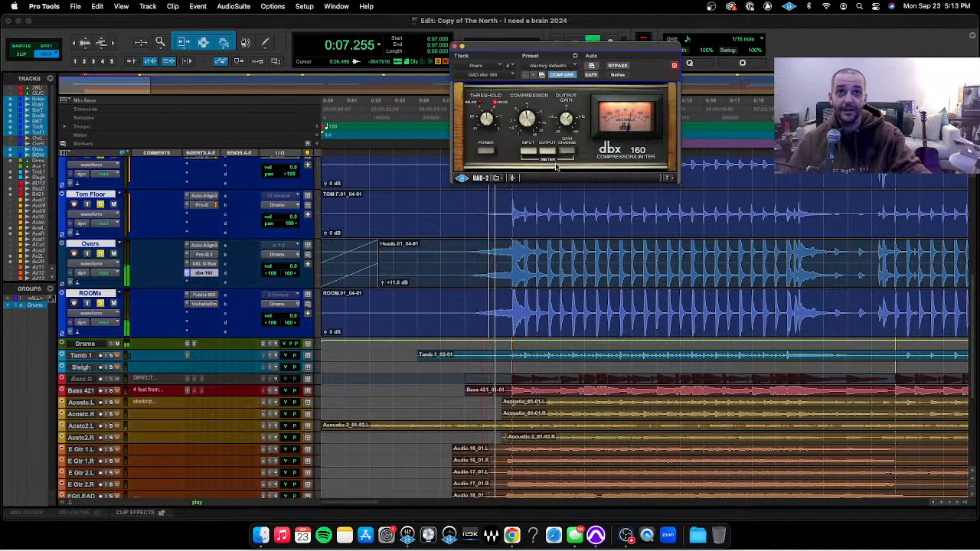
key("space")
key("space")
key("t")
key("t")
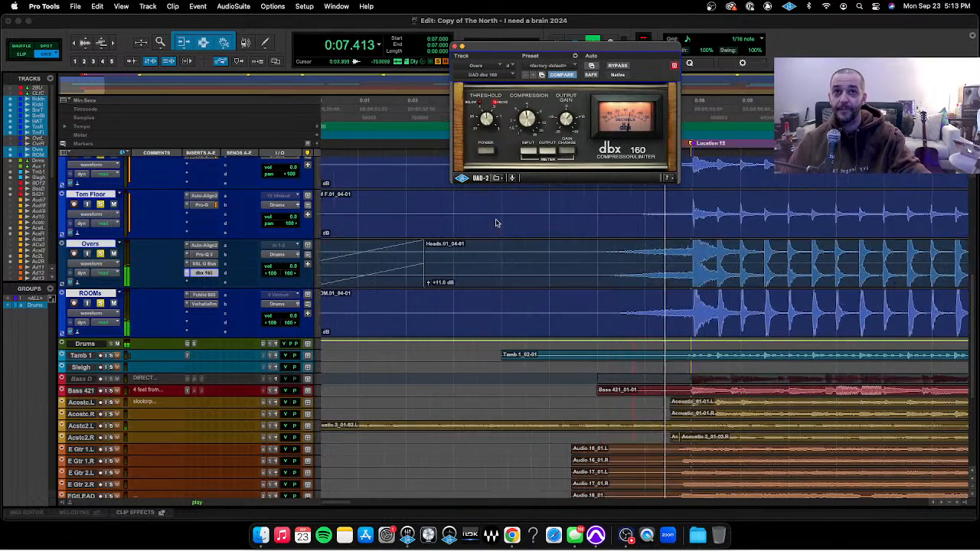
key("r")
key("r")
key("r")
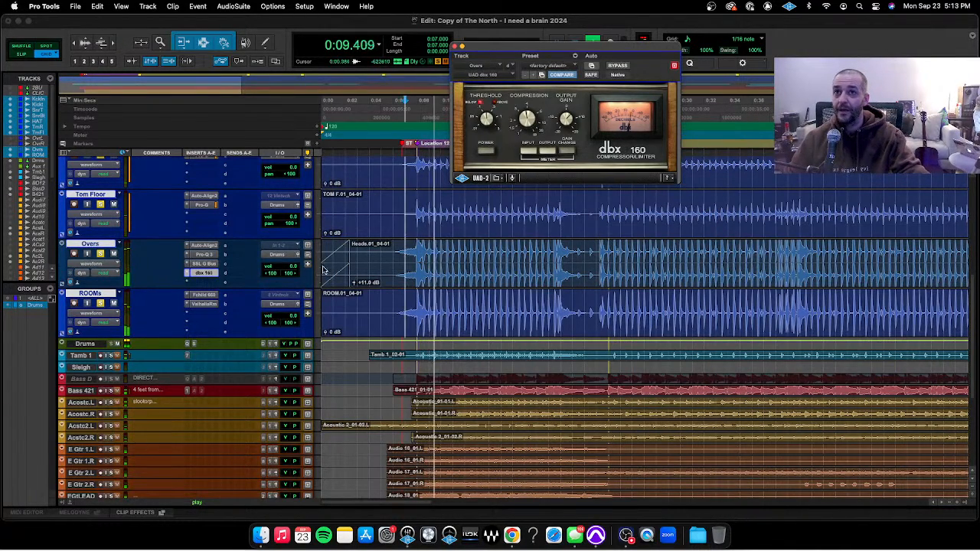
Set the Overs volume to -4.6 dB with the drum group moving along during playback, and stop playback
left_click_drag(292, 266, 293, 252)
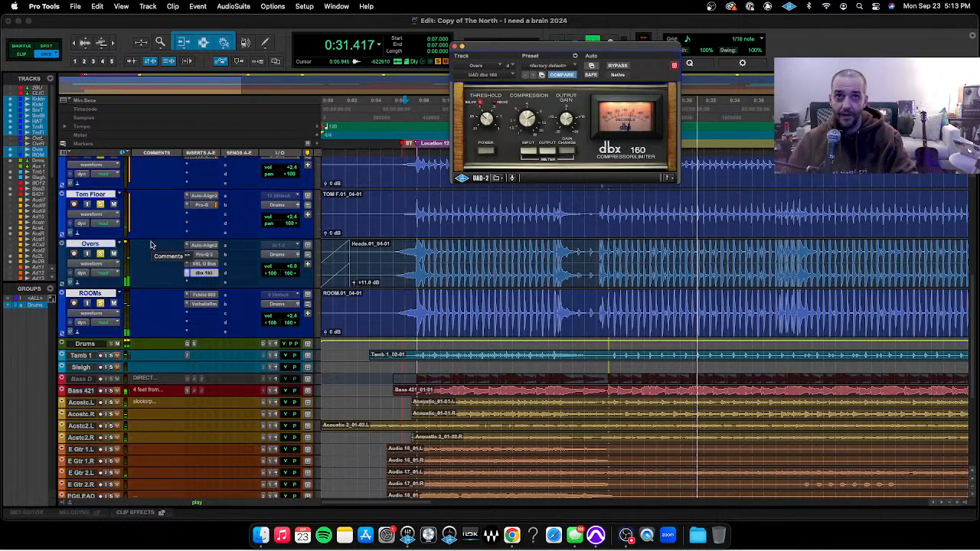
left_click(291, 266)
left_click_drag(295, 270, 294, 265)
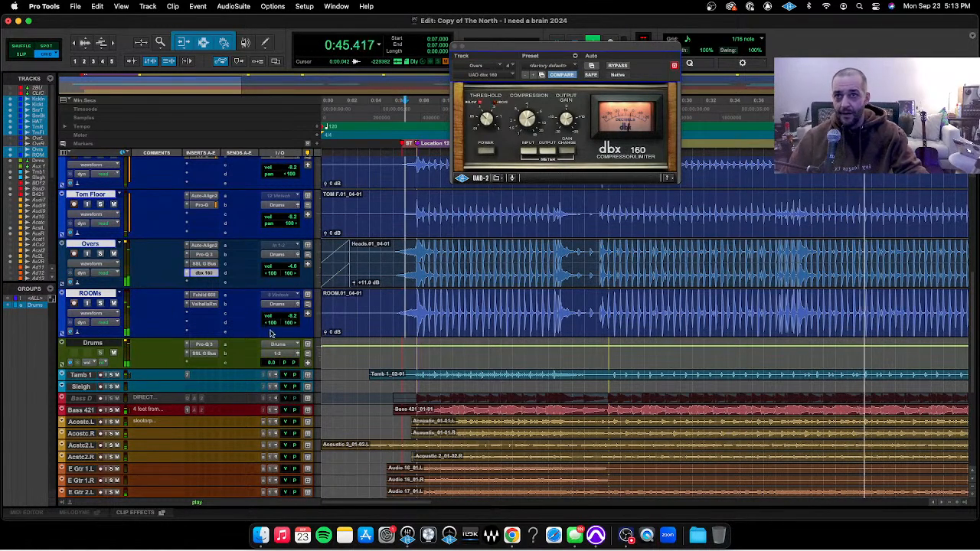
key("space")
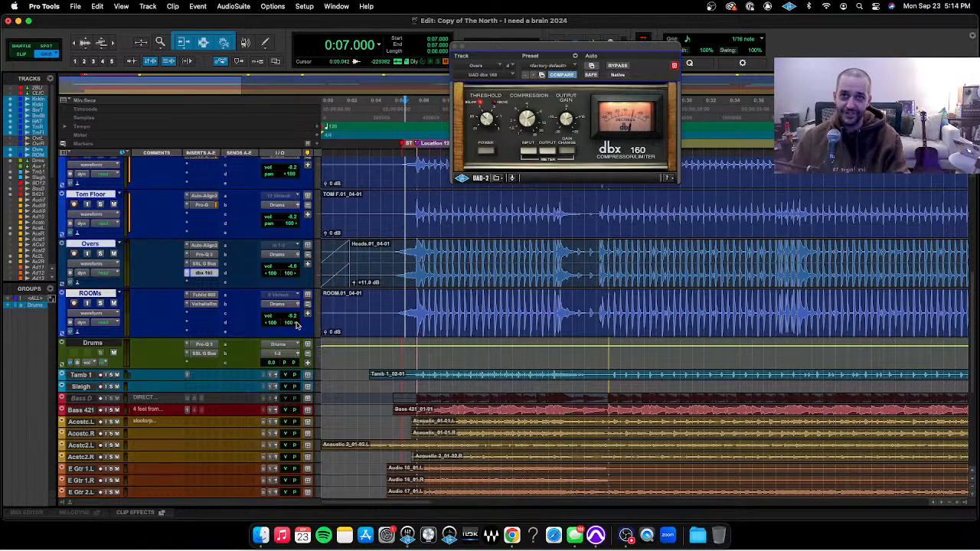
Zoom out to an overview of the song and step the edit cursor along the Overs track to 1:35.000
left_click(393, 299)
scroll(395, 300, "up", 1)
left_click(434, 300)
key("r")
key("r")
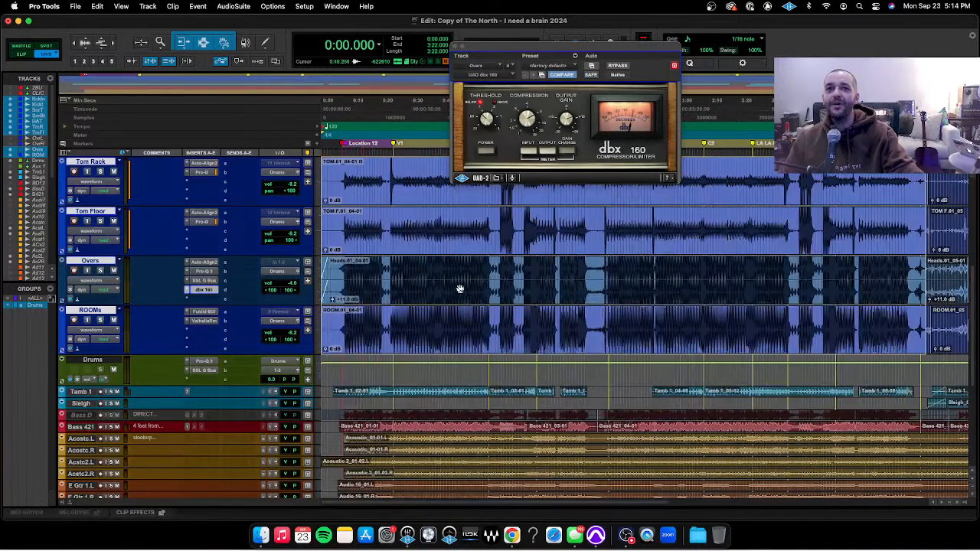
left_click(460, 269)
left_click(495, 268)
left_click(531, 267)
left_click(569, 268)
left_click(605, 268)
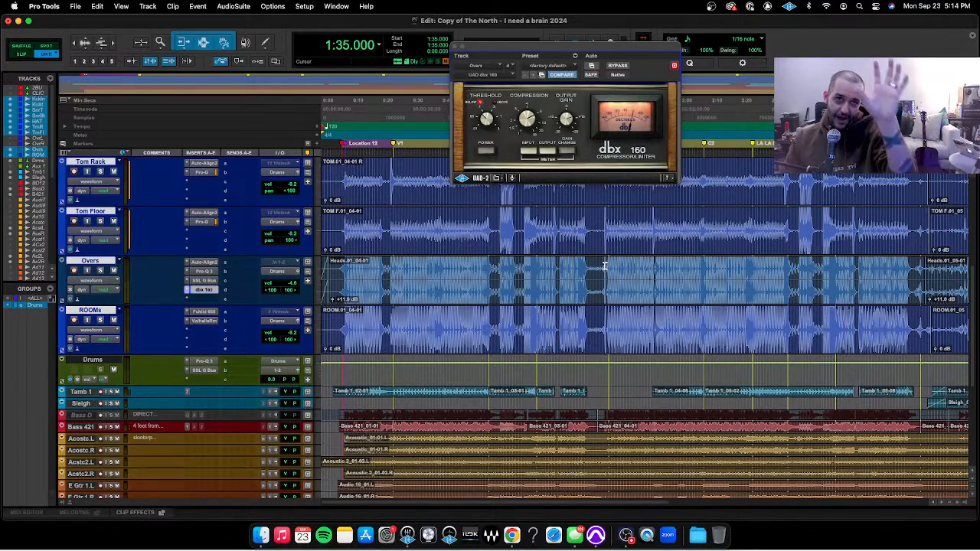
Close the dbx 160 compressor window and set all tracks to the same small height
scroll(608, 257, "up", 5)
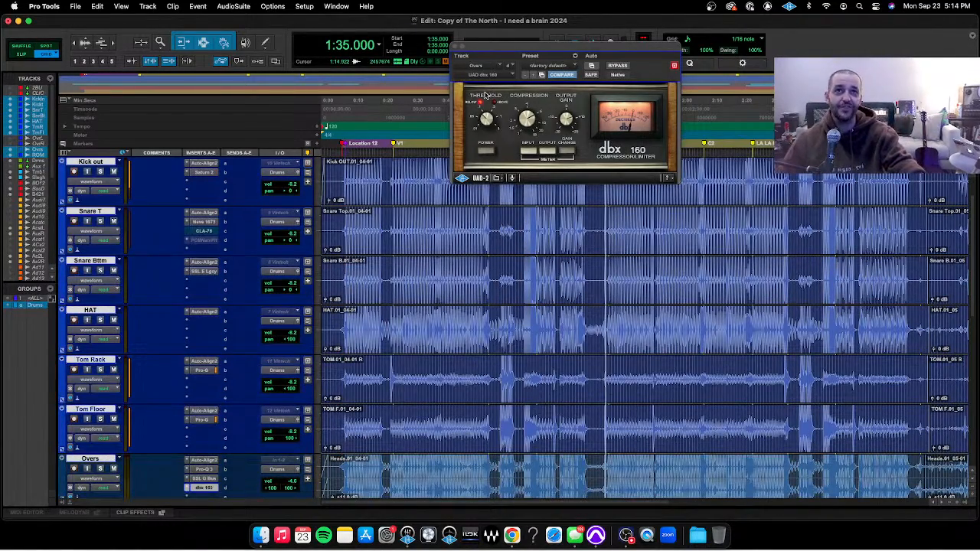
left_click(457, 47)
scroll(522, 189, "down", 15)
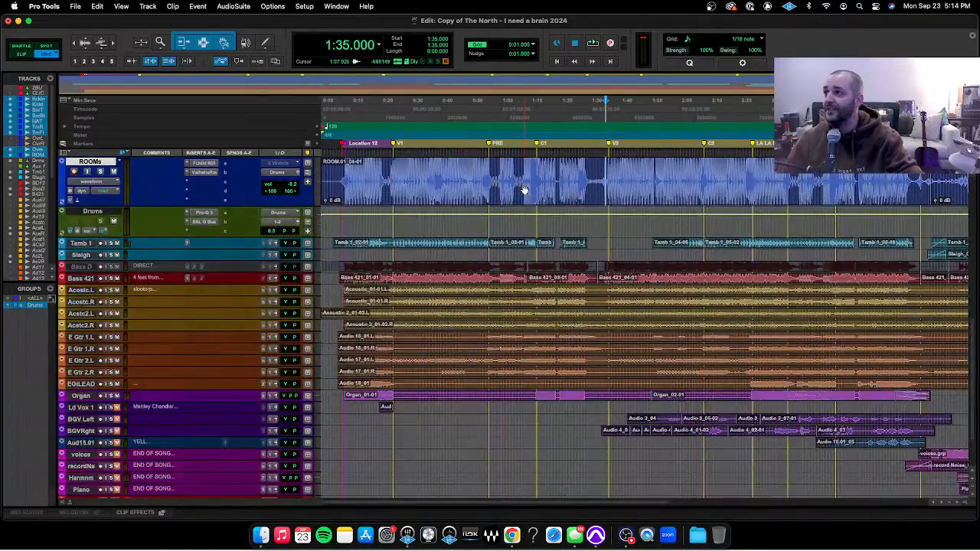
scroll(608, 239, "up", 8)
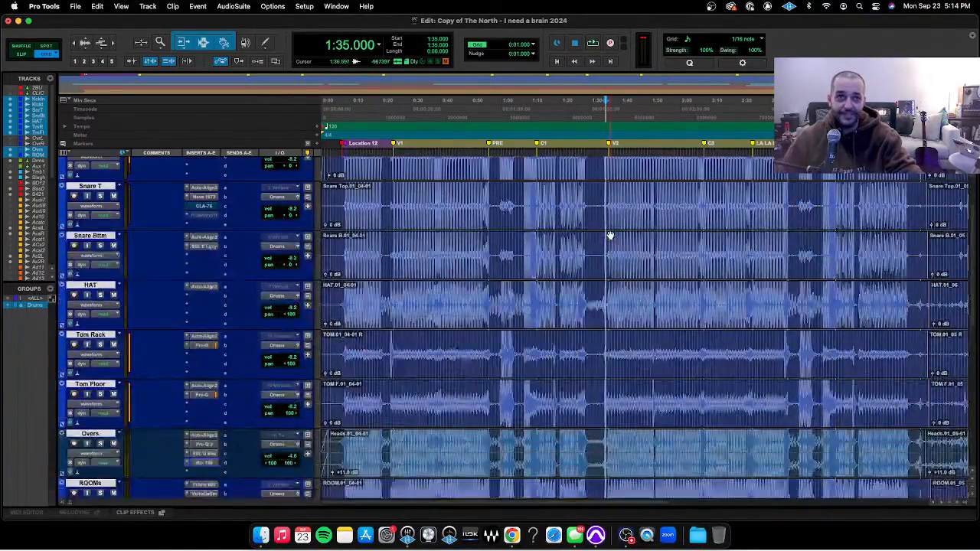
scroll(610, 239, "down", 5)
key("ctrl+alt+Down")
key("ctrl+alt+Up")
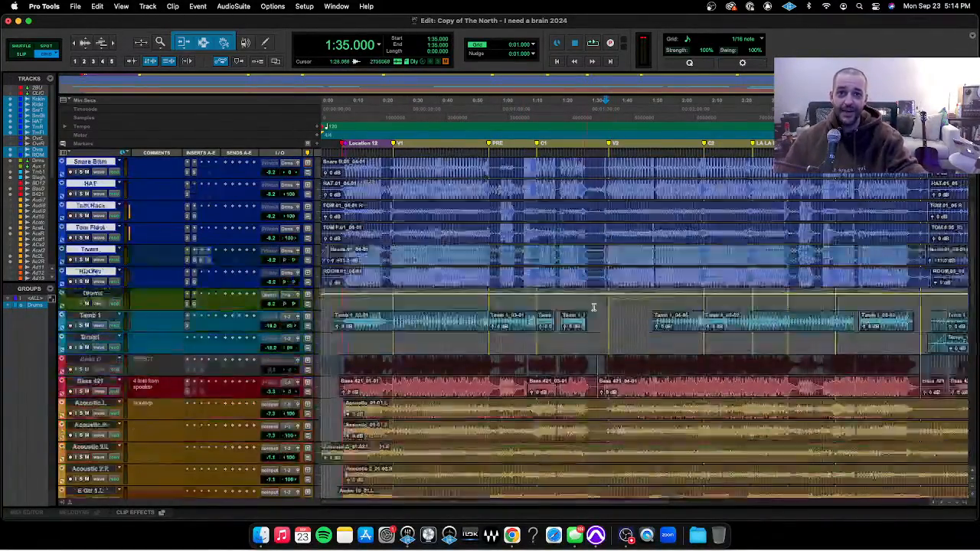
scroll(595, 306, "down", 2)
Enlarge the Bass 421 track and place the edit cursor at 0:05.000 on it
left_click(396, 350)
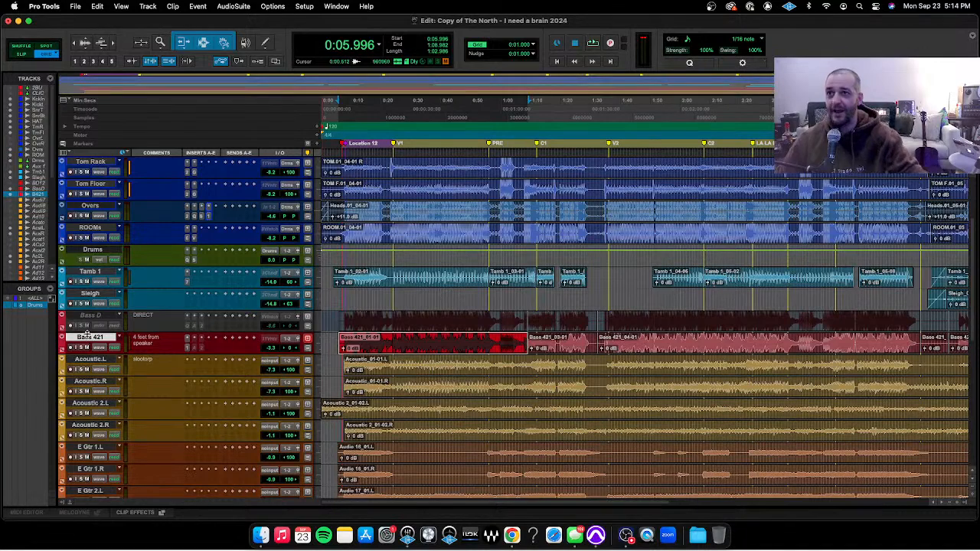
key("ctrl+Up")
key("Right")
left_click_drag(416, 349, 391, 349)
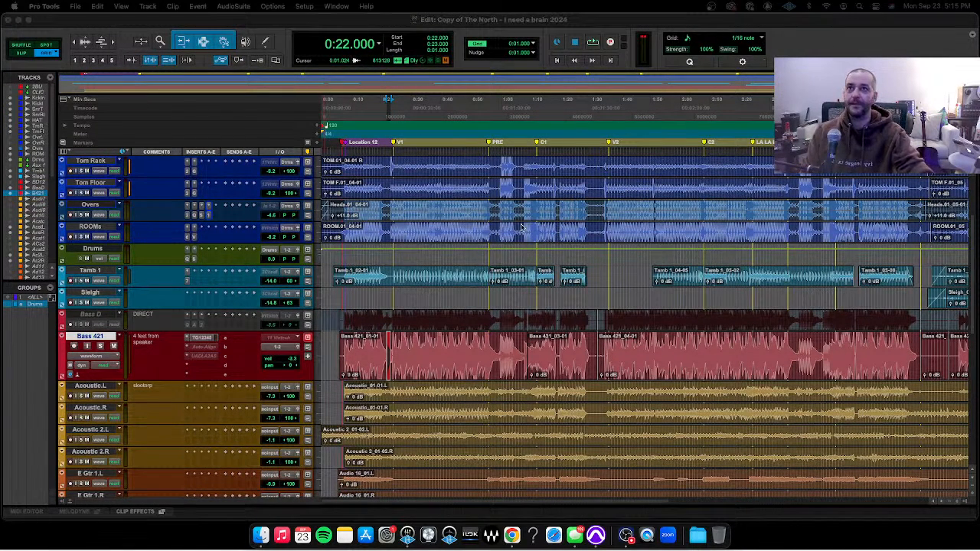
left_click(420, 370)
left_click(357, 347)
left_click(338, 347)
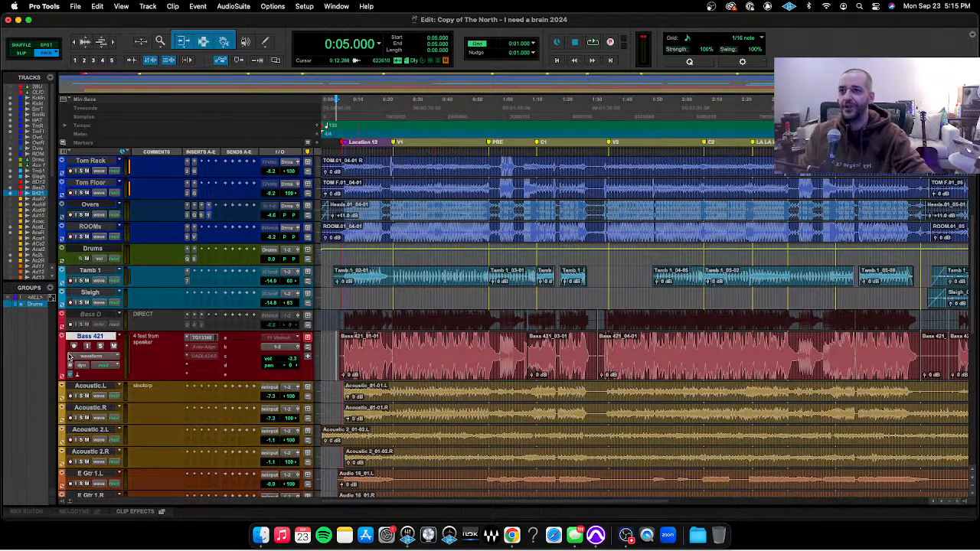
Select all tracks in the session and mute them
scroll(107, 346, "down", 10)
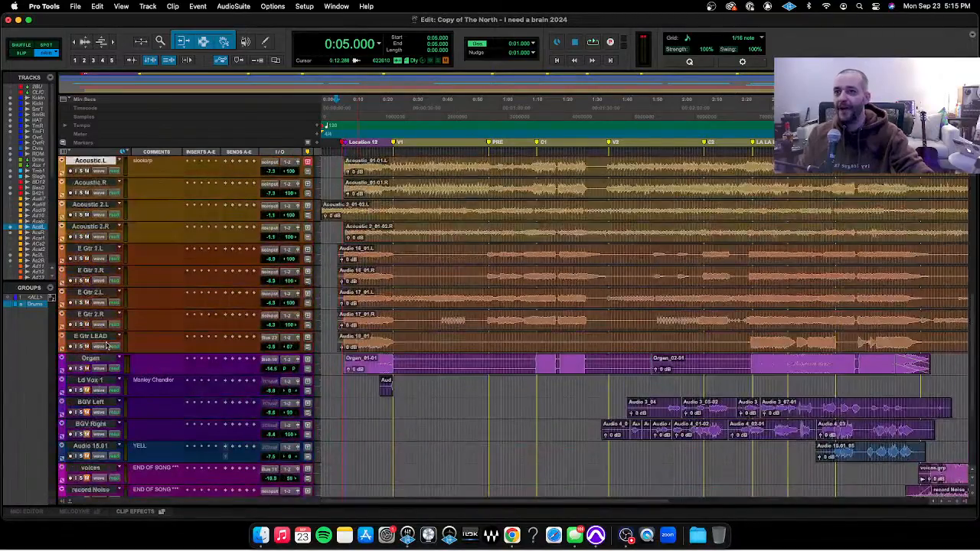
left_click(92, 360, "alt")
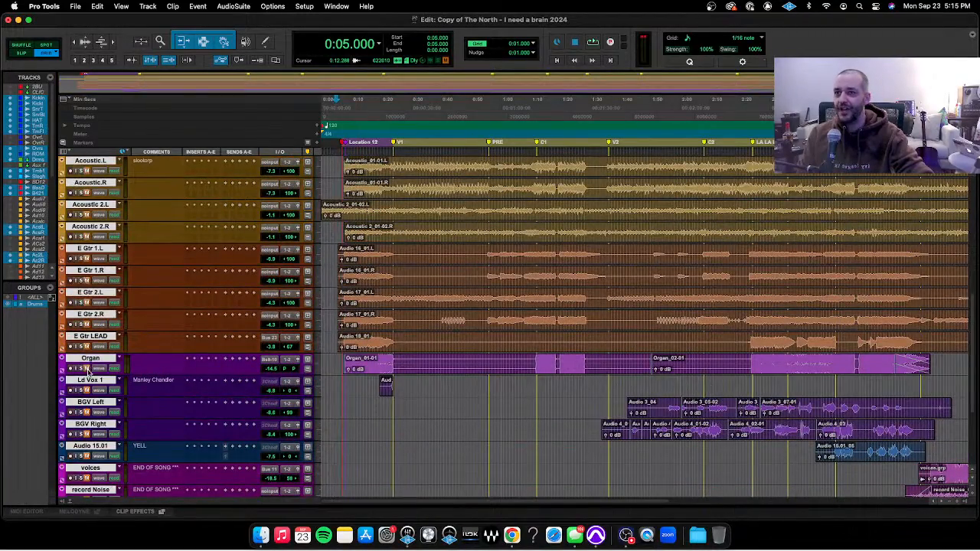
scroll(90, 372, "up", 10)
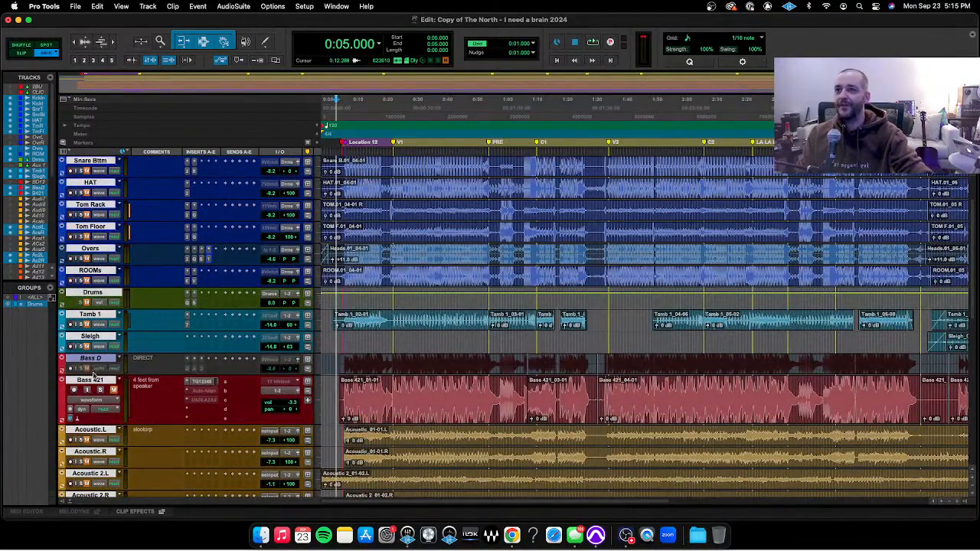
left_click(88, 389)
Place the edit cursor at 1:21.000 on the drums, and select and unmute the tracks from Kick In through Bass 421
left_click(564, 231)
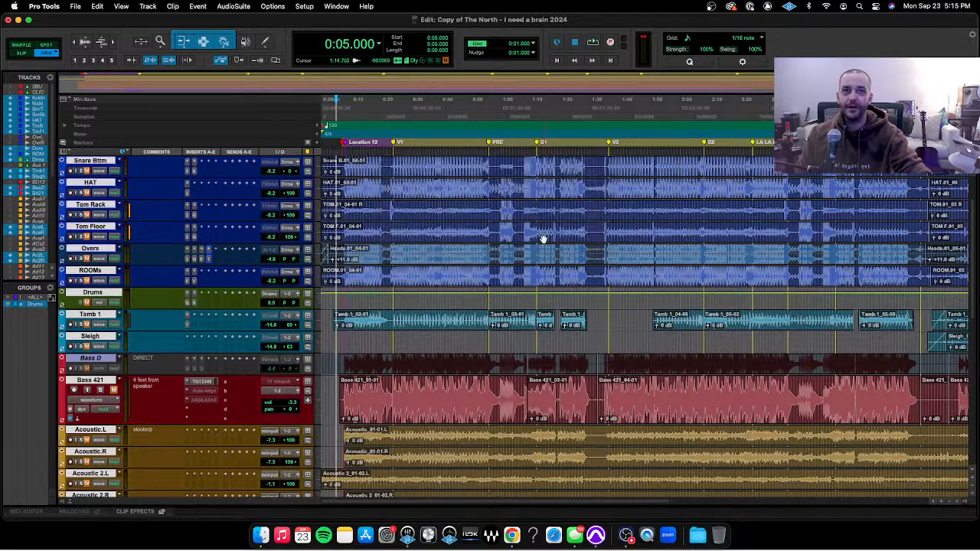
left_click(564, 236)
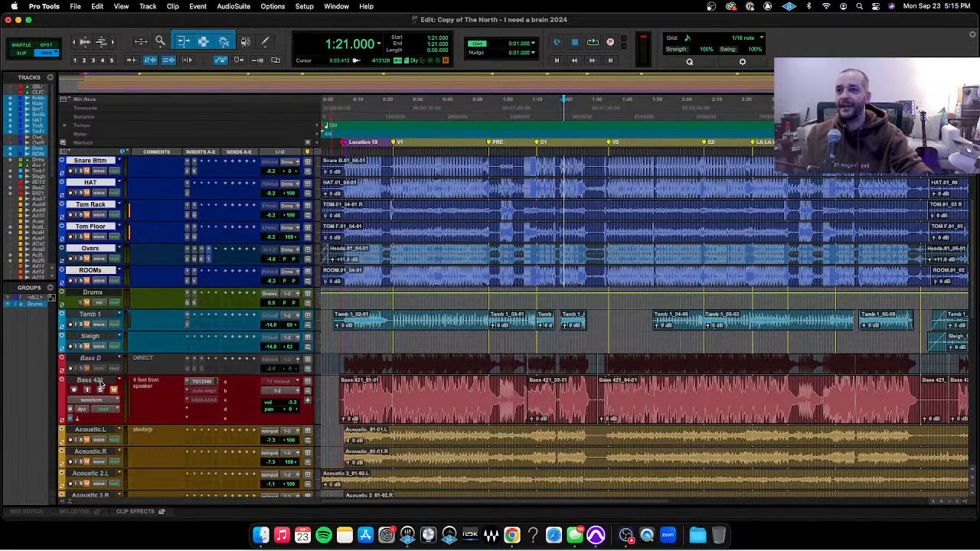
scroll(76, 214, "up", 3)
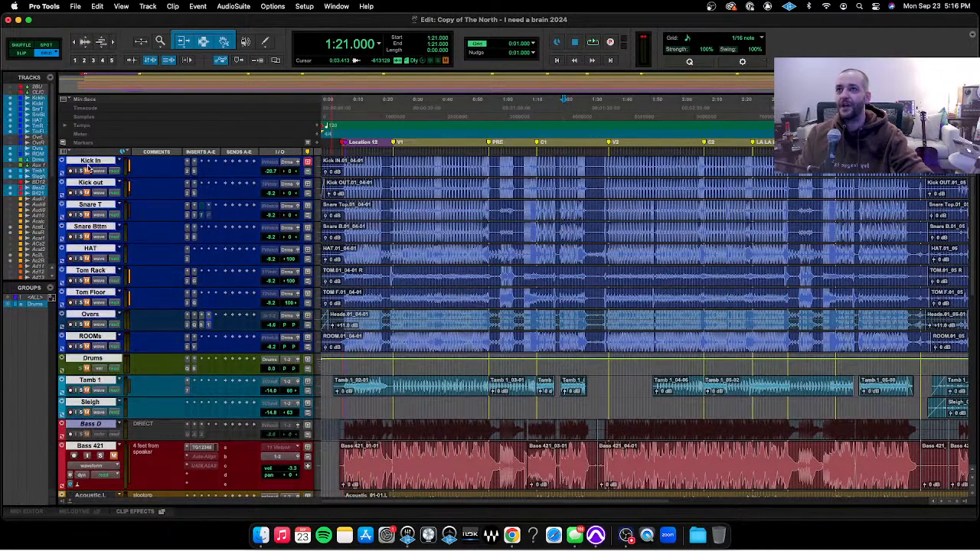
scroll(88, 167, "down", 1)
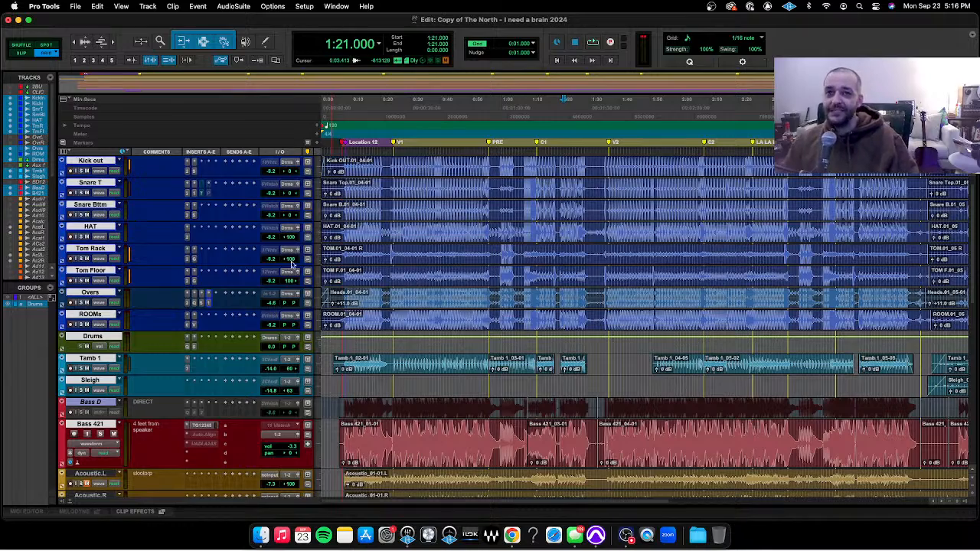
scroll(466, 158, "down", 3)
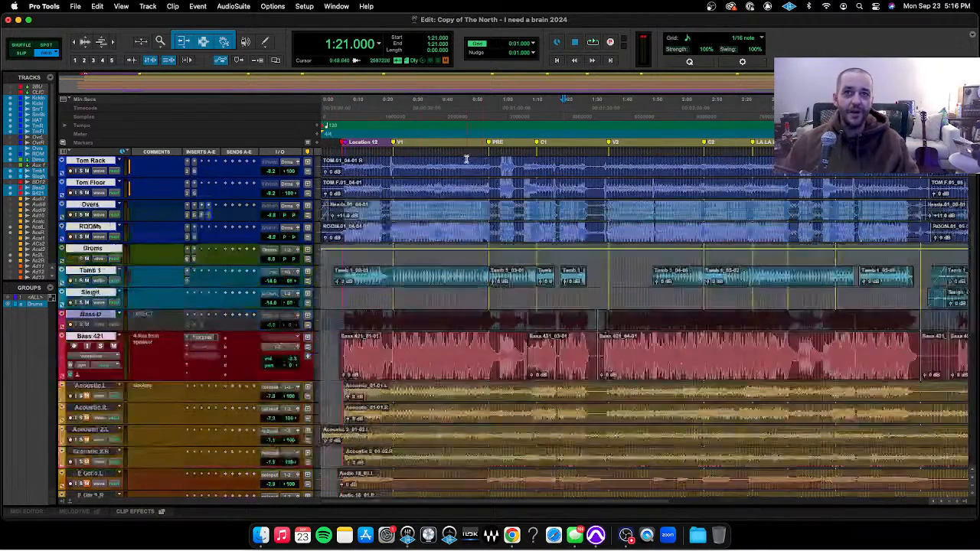
scroll(466, 158, "down", 1)
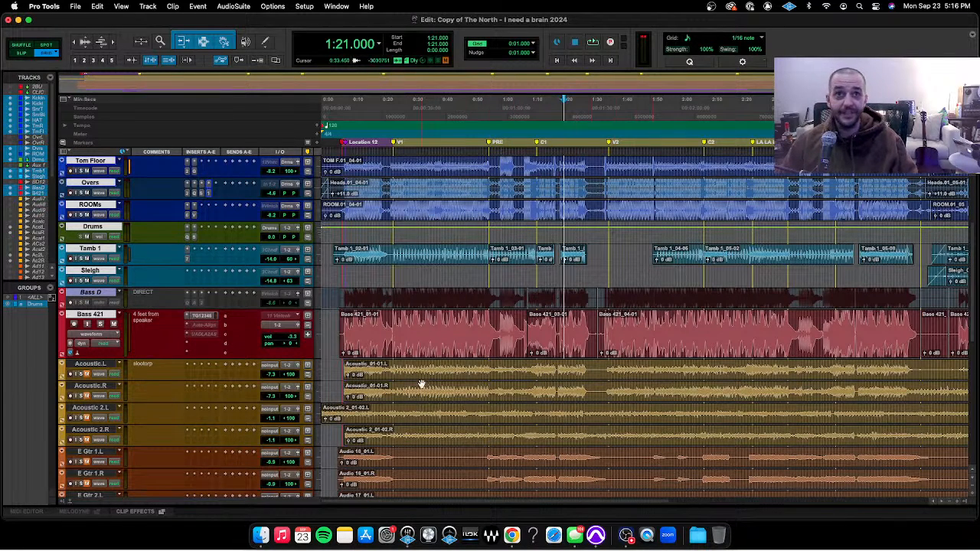
Place the edit cursor at 0:08.000 on Bass 421 and play the drums and bass from there
left_click(463, 316)
key("super+bracketleft")
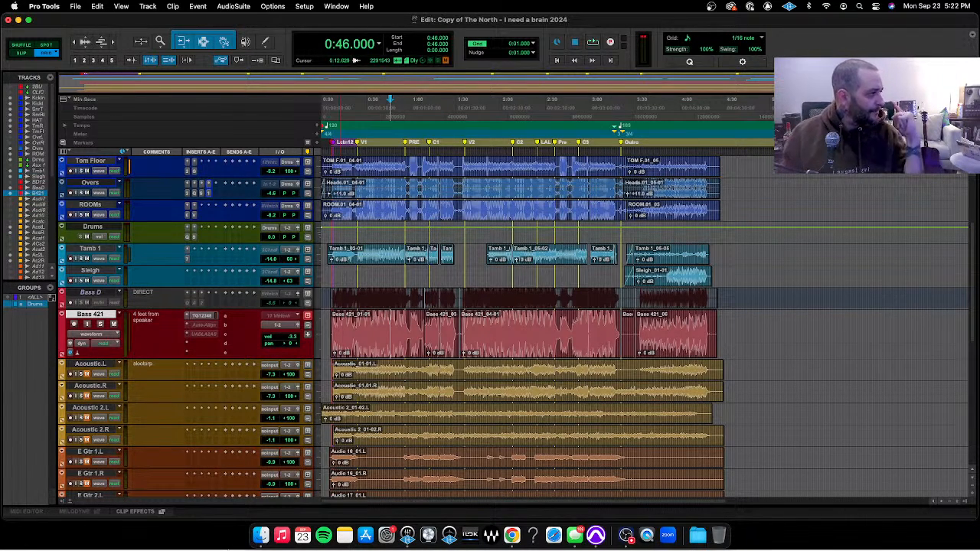
key("t")
key("t")
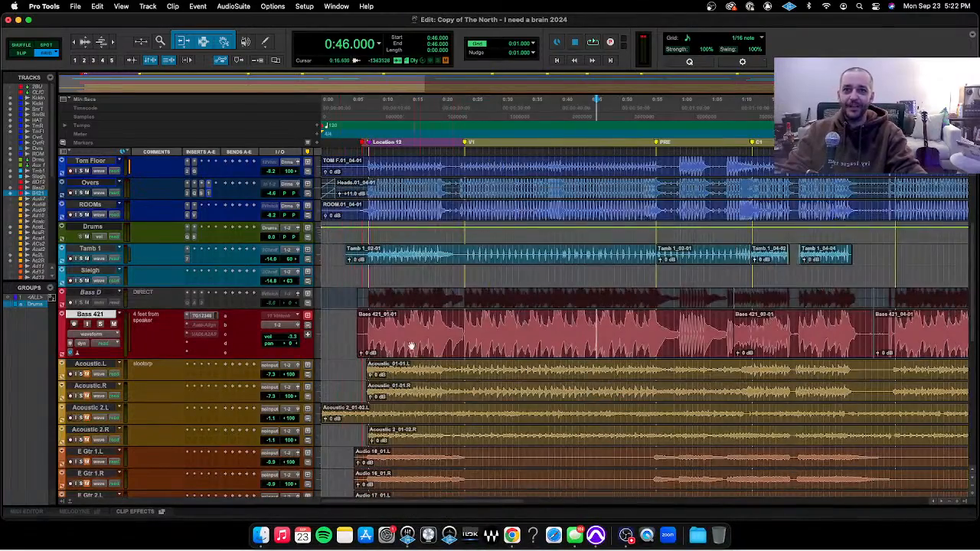
left_click(370, 324)
key("space")
key("t")
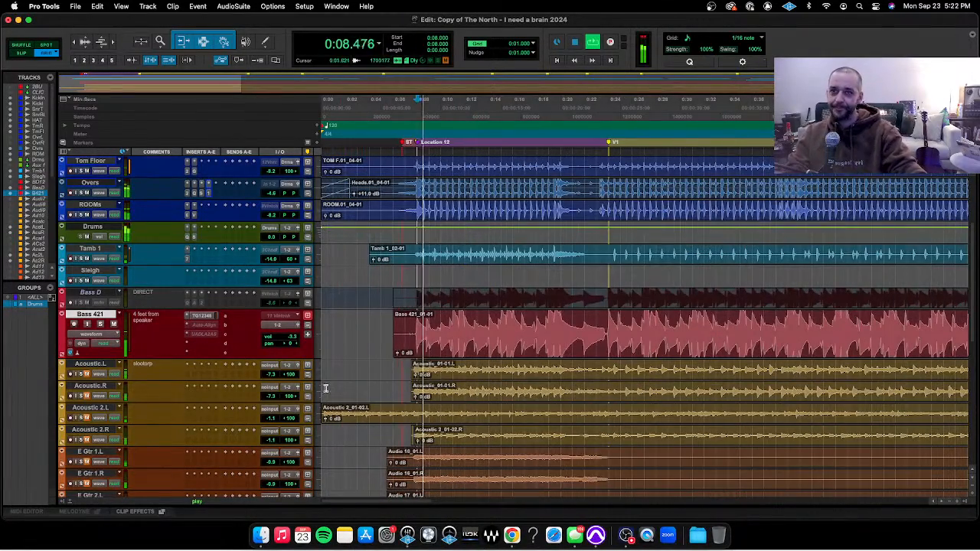
Increase the Bass 421 track's height, open its TG12345 insert, and stop playback
left_click(137, 356)
left_click_drag(136, 358, 137, 388)
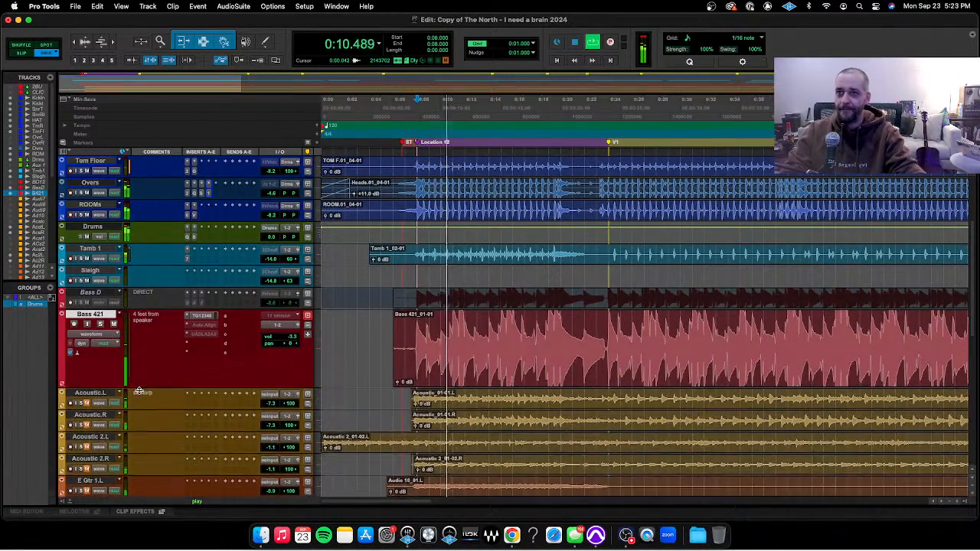
left_click(215, 316)
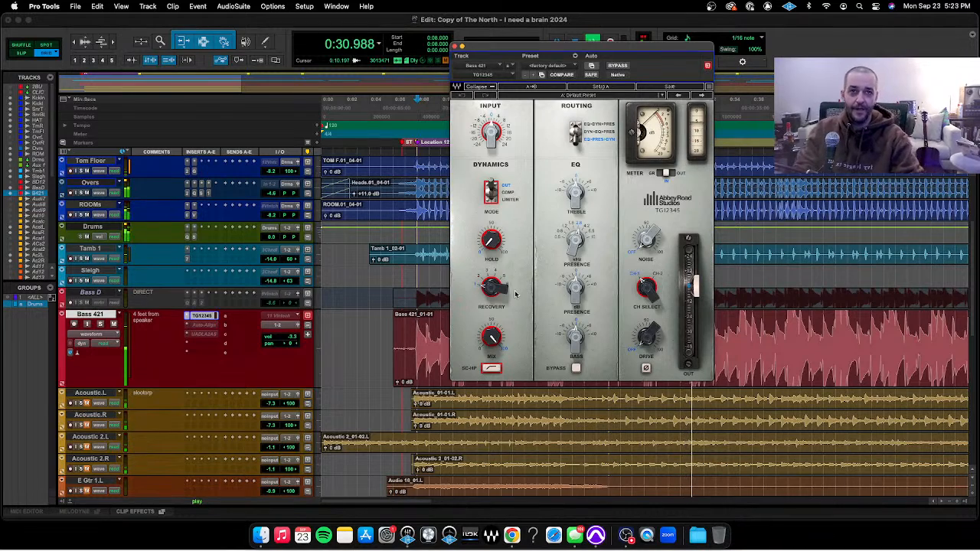
key("space")
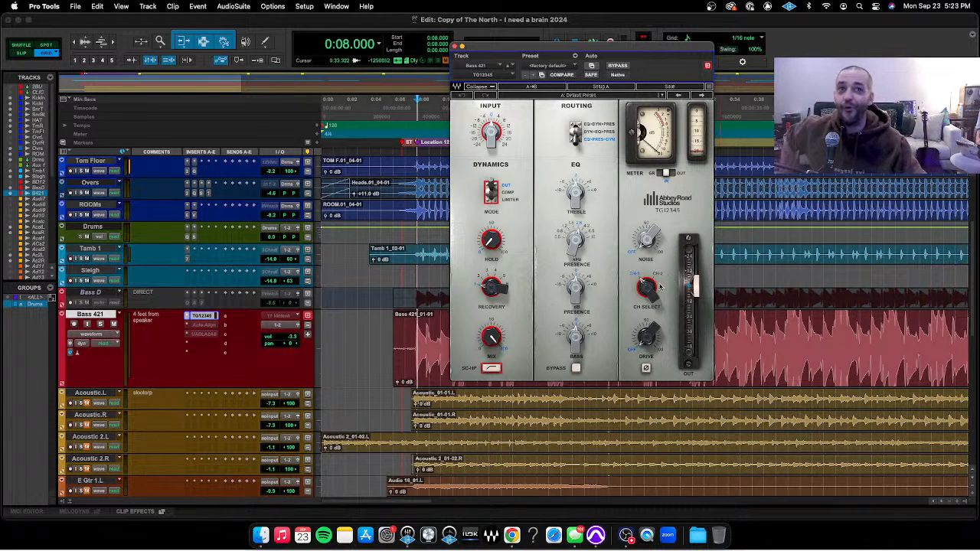
Solo Bass 421 and audition the TG12345's Drive at raised settings from 0:08.000, return Drive to off, and stop playback
left_click_drag(648, 351, 647, 302)
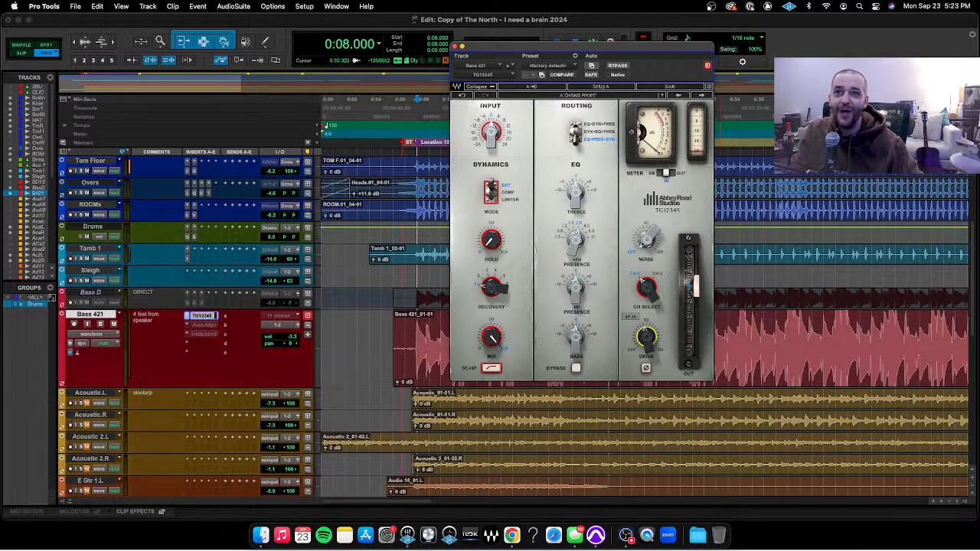
key("space")
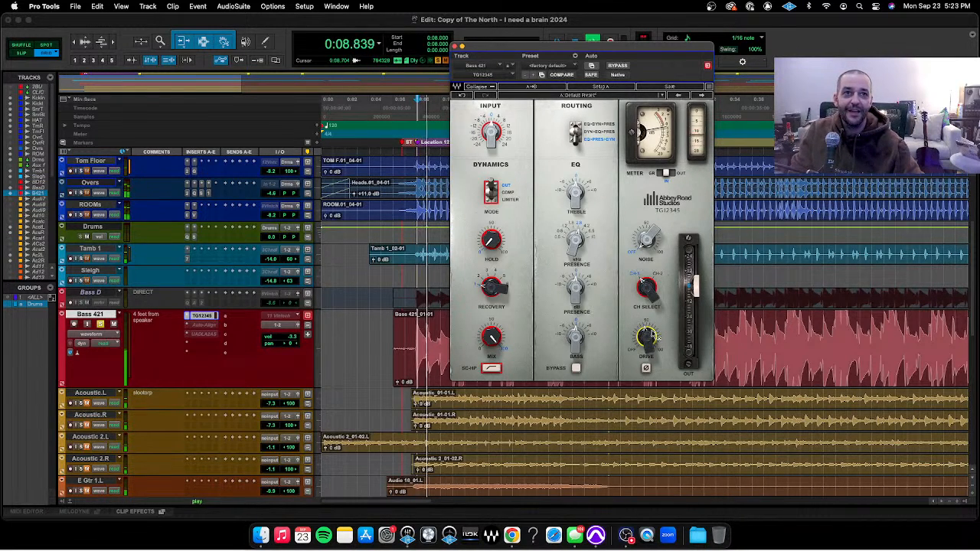
left_click_drag(653, 336, 654, 295)
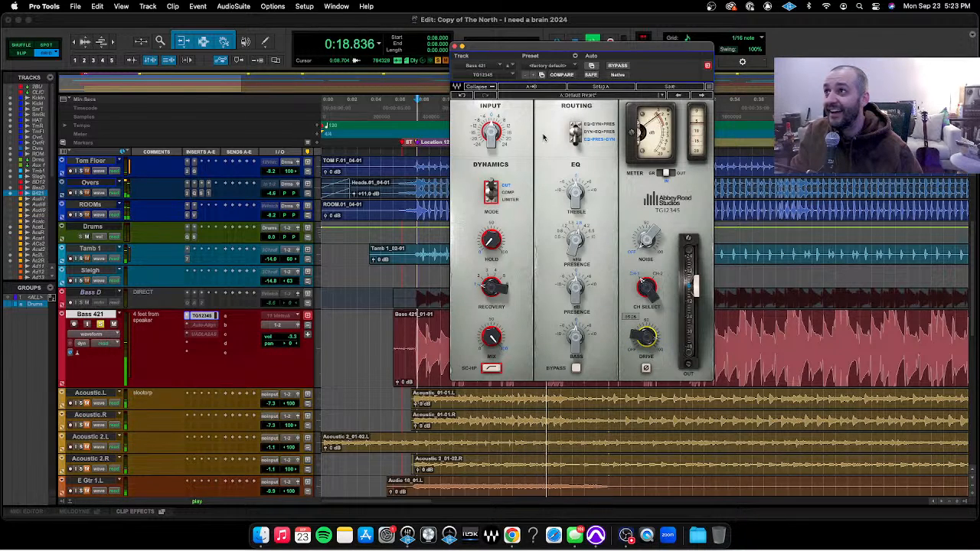
key("space")
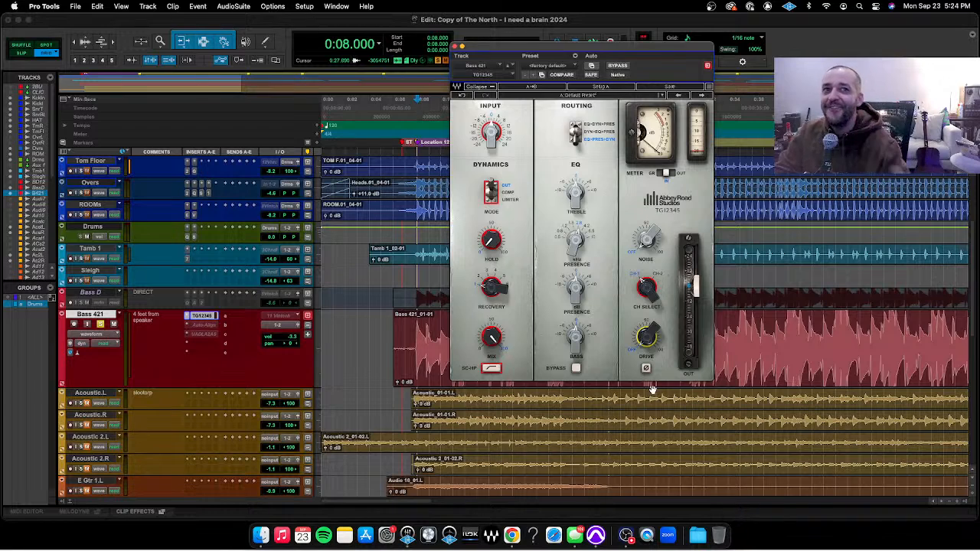
Audition different Drive amounts in the TG12345 on Bass 421 while playing from 0:08.000, and stop playback
left_click(652, 388)
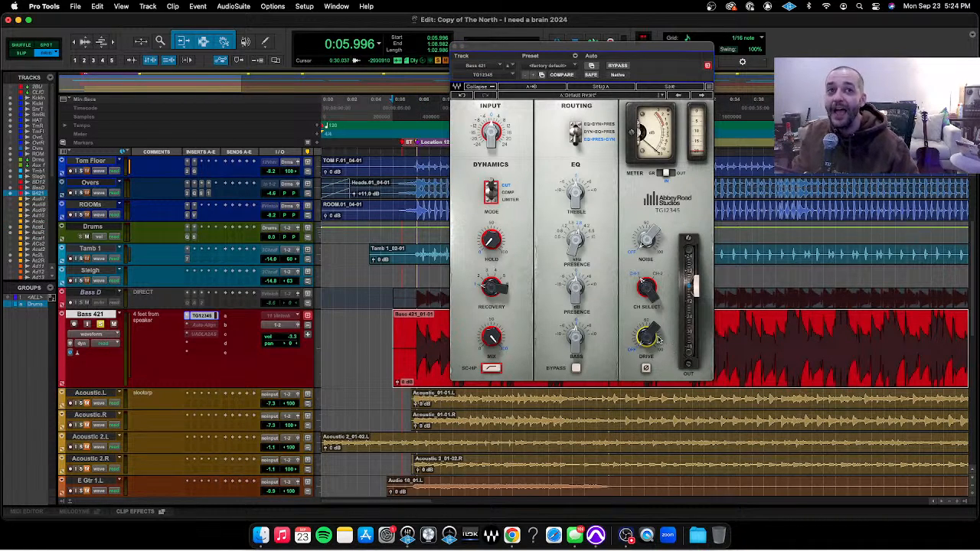
mouse_move(649, 340)
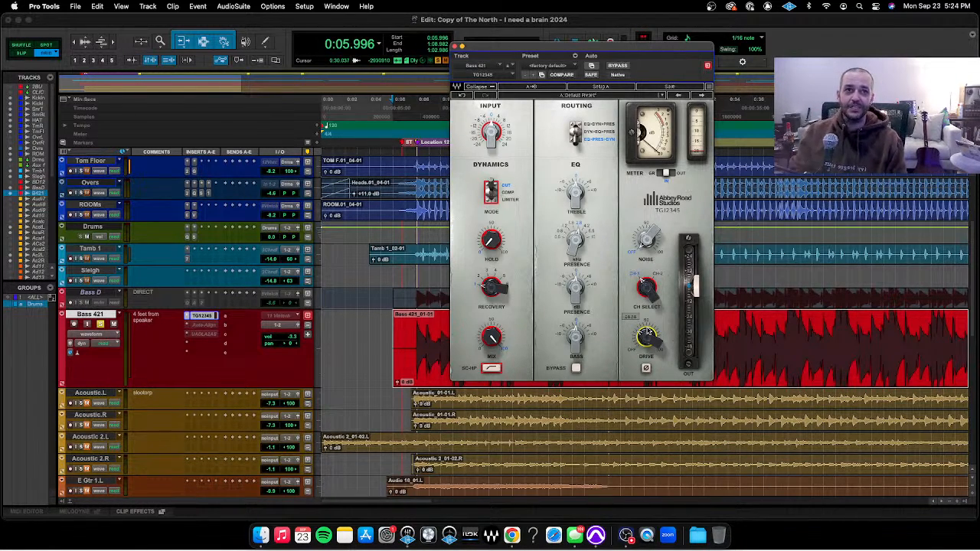
left_click_drag(649, 331, 655, 338)
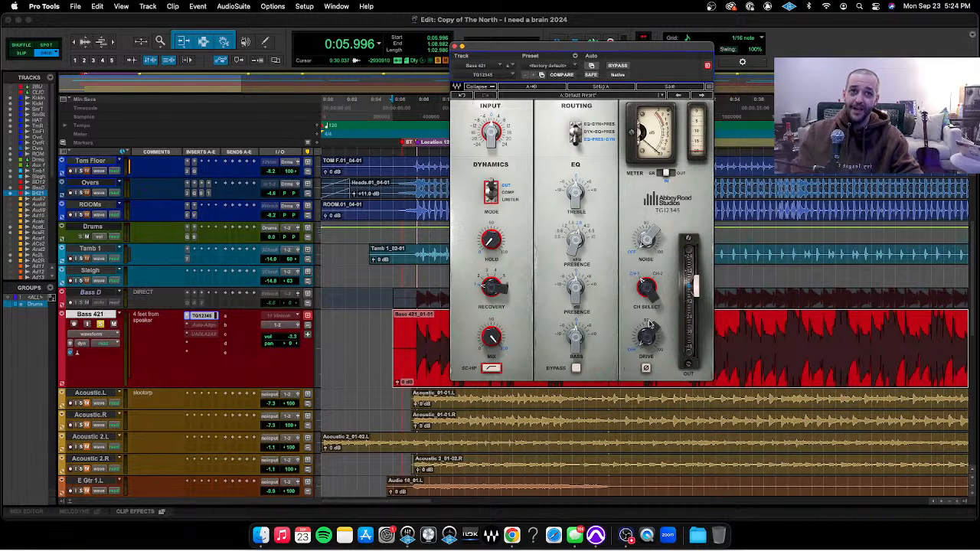
left_click_drag(649, 324, 649, 369)
key("space")
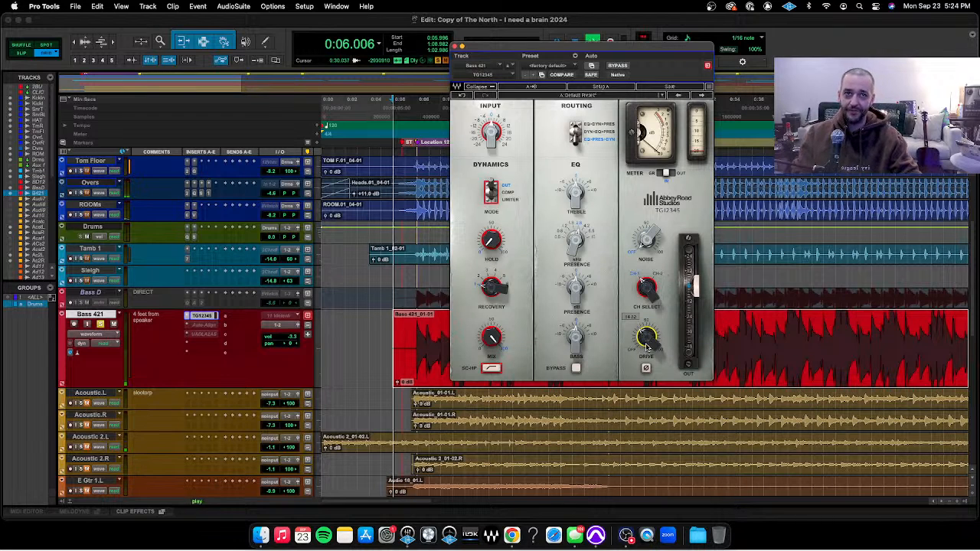
left_click(427, 343)
left_click_drag(656, 350, 657, 338)
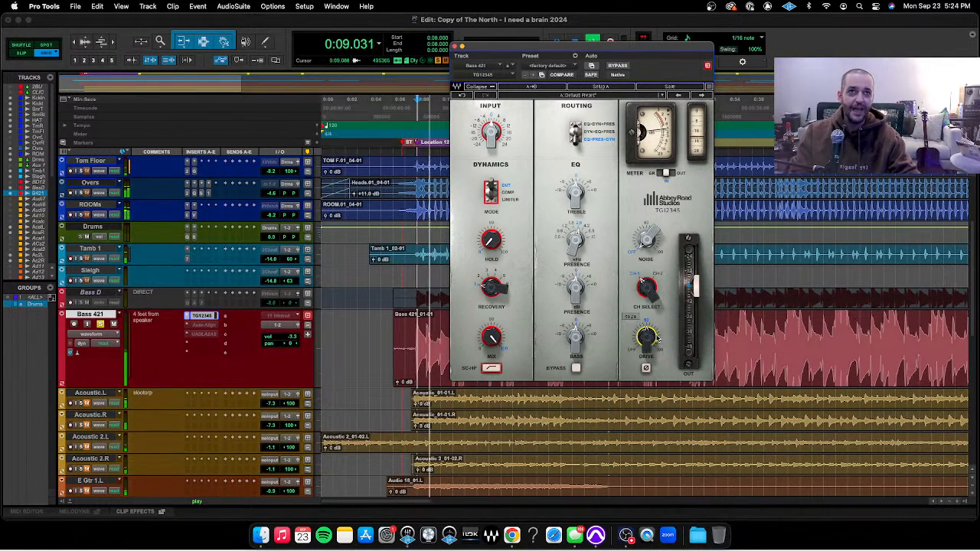
key("space")
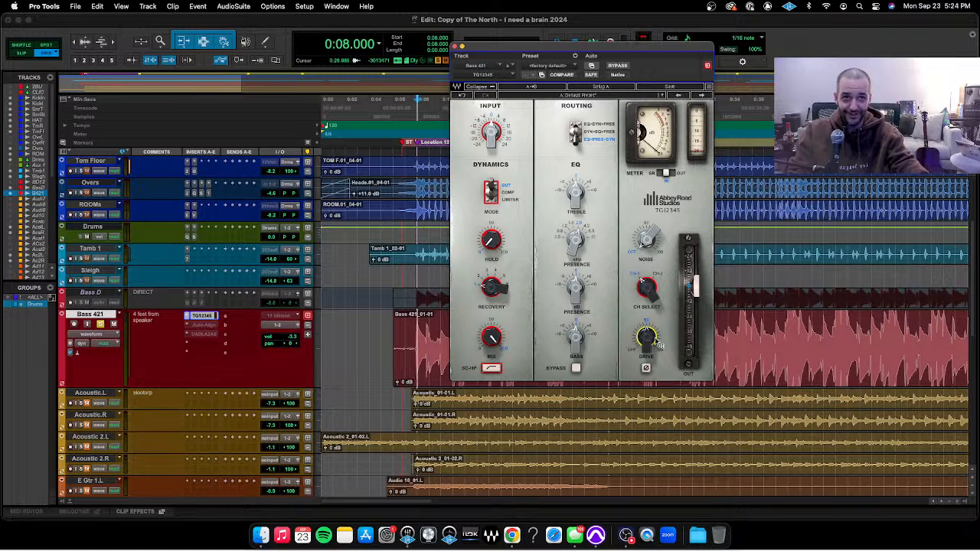
Readjust the TG12345's Drive on Bass 421, play the bass from 0:08.000 to check it, and stop playback
left_click_drag(648, 339, 647, 334)
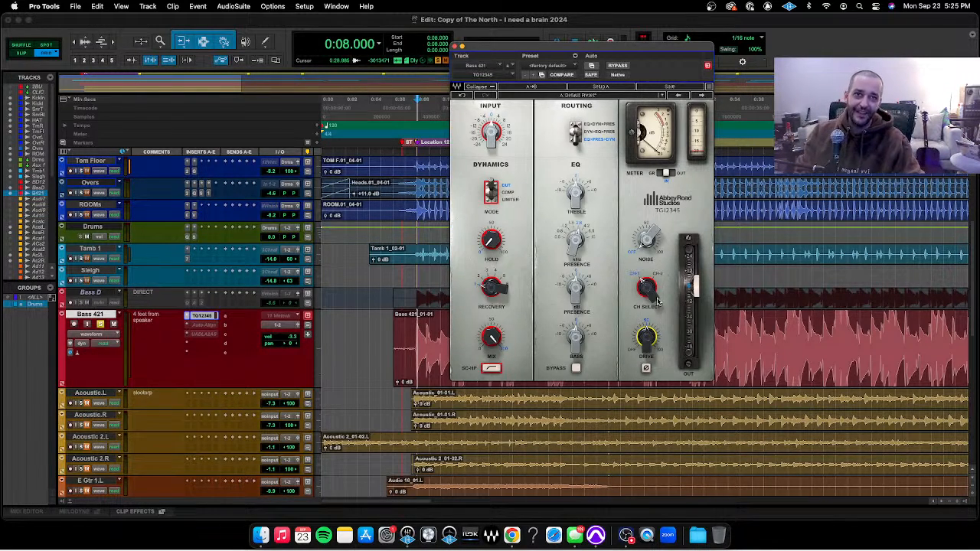
left_click_drag(647, 335, 647, 309)
key("space")
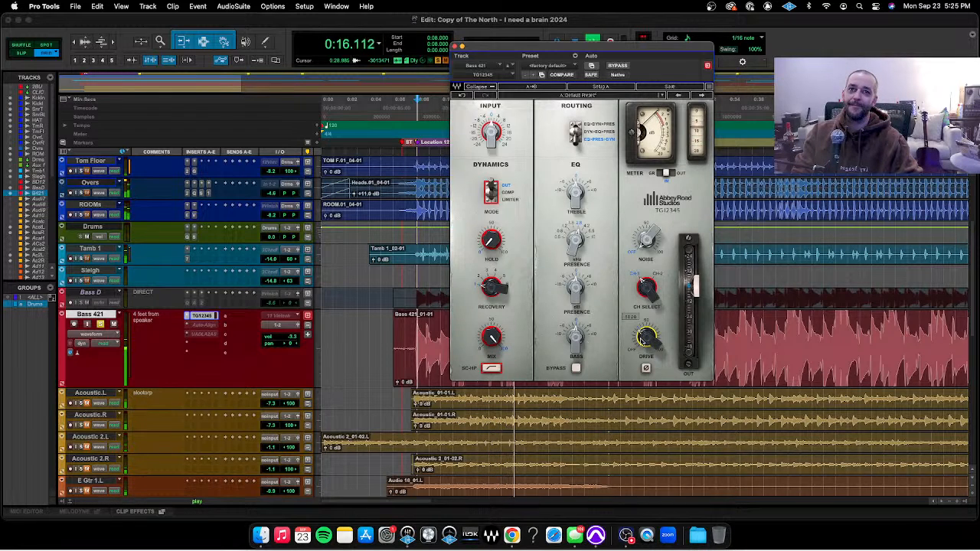
key("space")
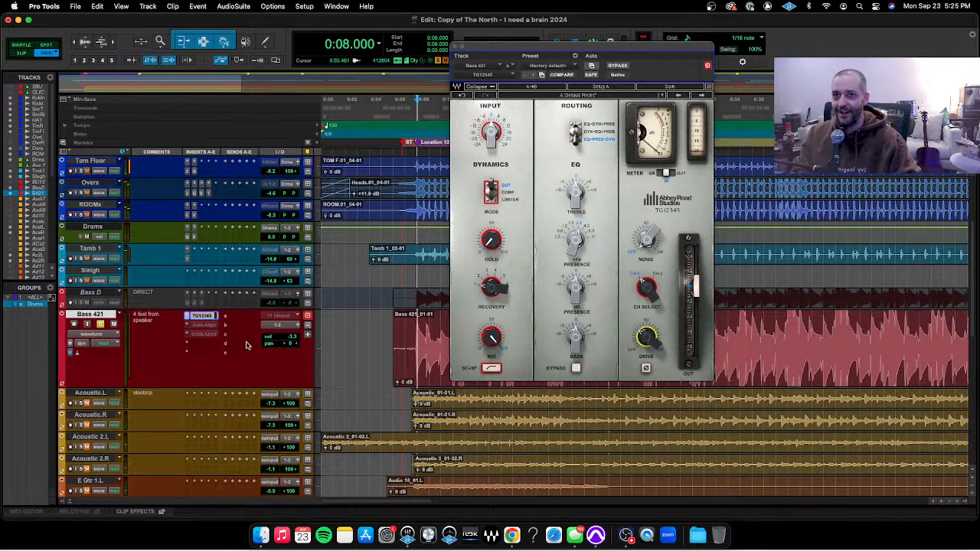
Insert OneKnob Filter (mono) in Bass 421's fourth insert slot, try its knob at 7.2, and return it to 10.0
left_click(205, 342)
type("one")
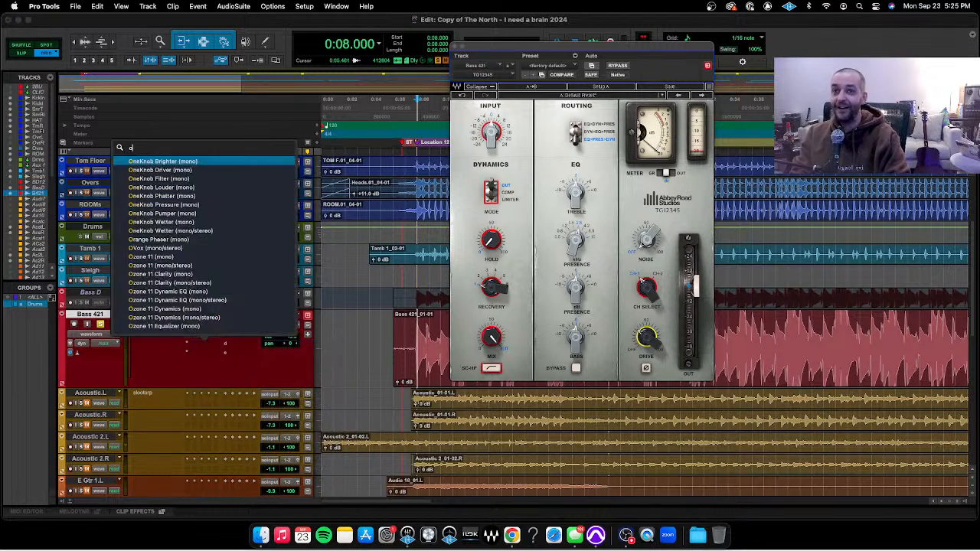
left_click(194, 180)
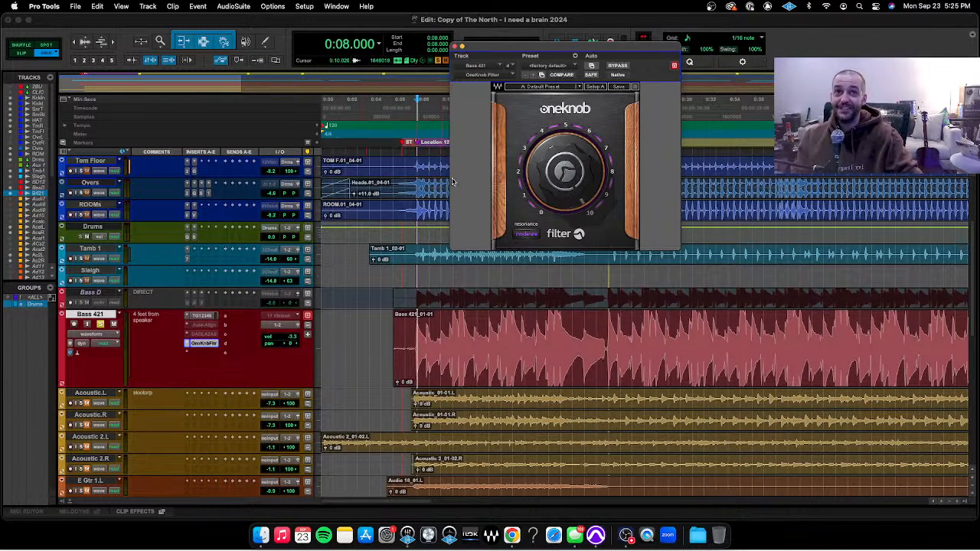
left_click_drag(547, 185, 546, 143)
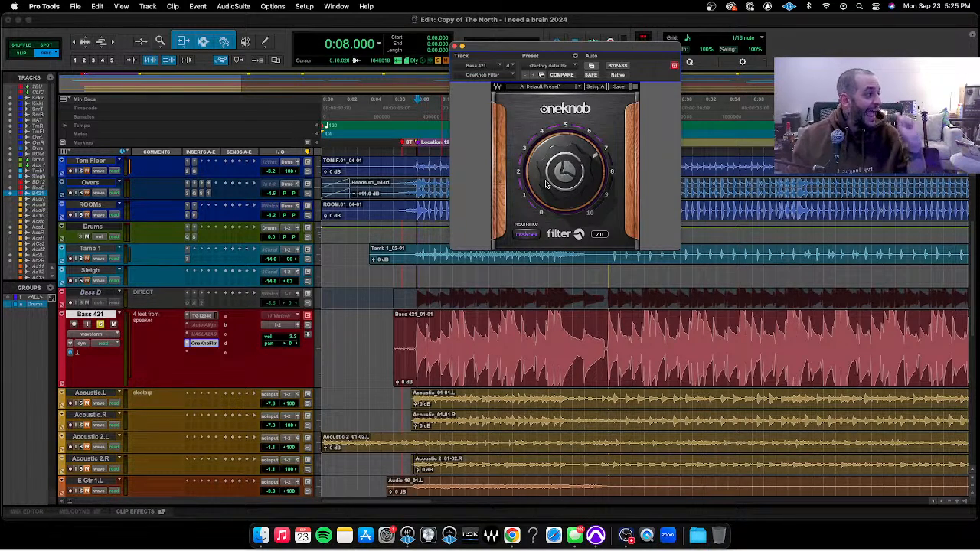
left_click_drag(547, 184, 547, 182)
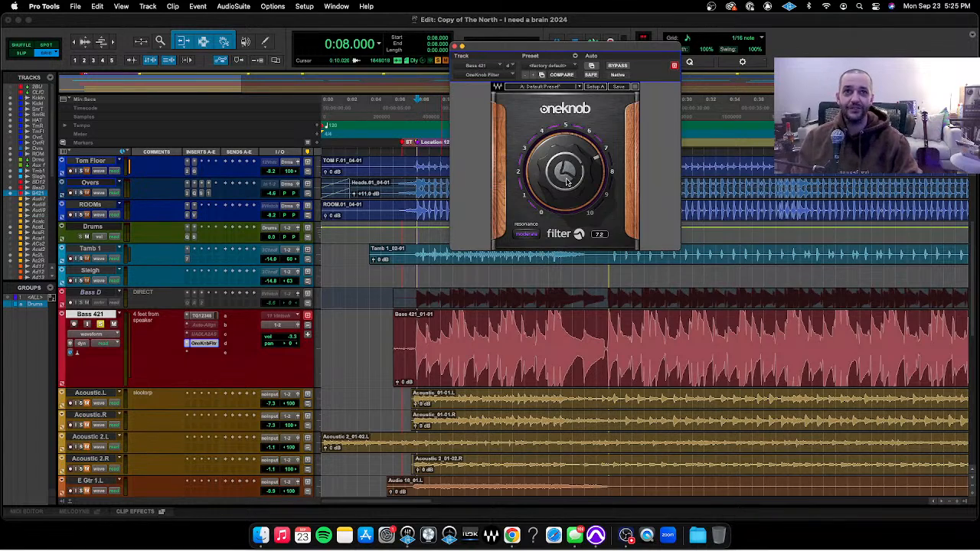
mouse_move(567, 181)
left_mouse_down()
mouse_move(566, 169)
mouse_move(571, 181)
left_mouse_up()
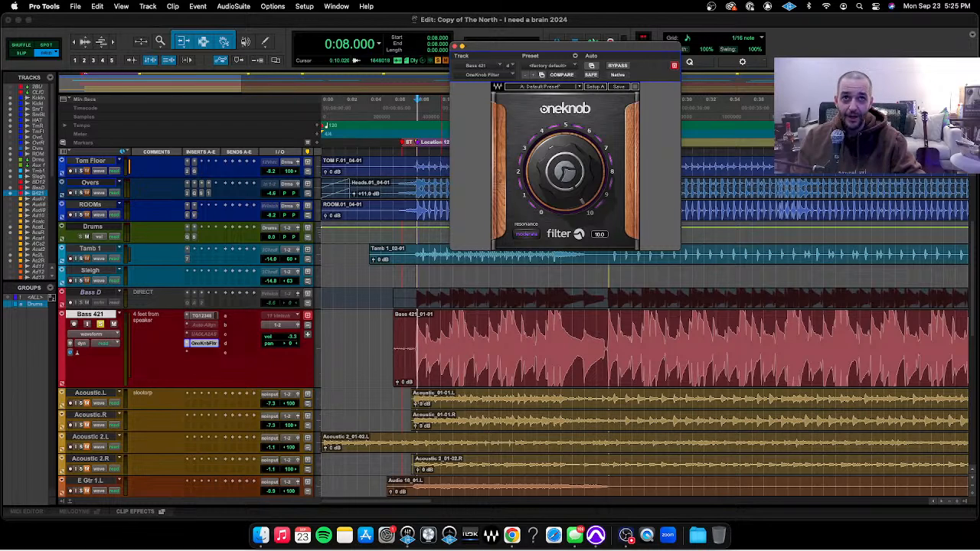
Show the OneKnob Filter automation on Bass 421, lower it to 0 across the bass clip, and add breakpoints near 0:14 and 0:18
right_click(570, 182)
left_click(589, 186)
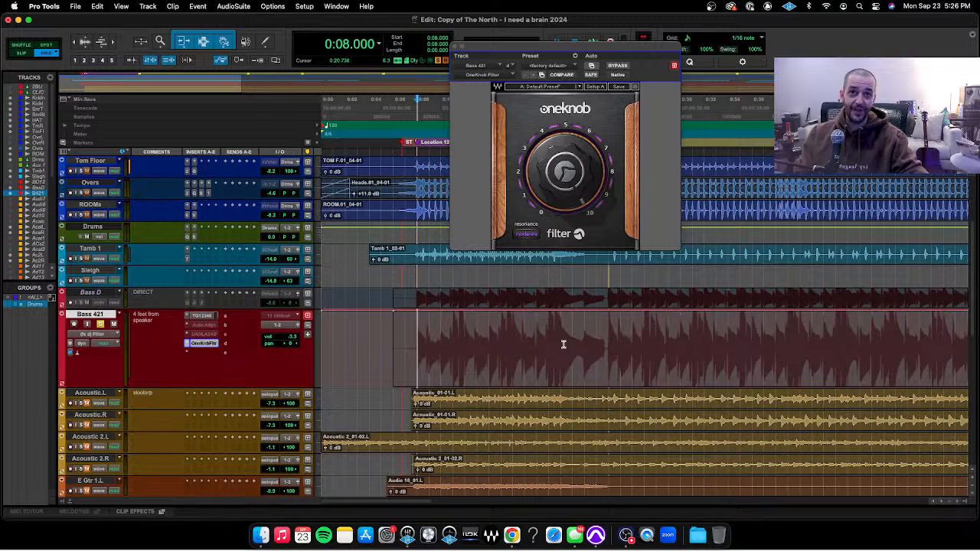
left_click_drag(505, 328, 507, 371)
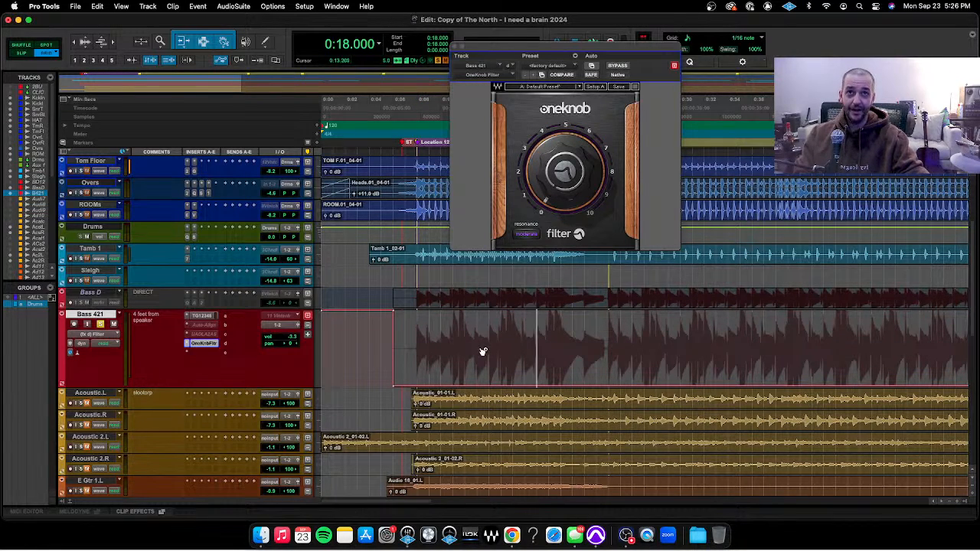
left_click(487, 367, "super")
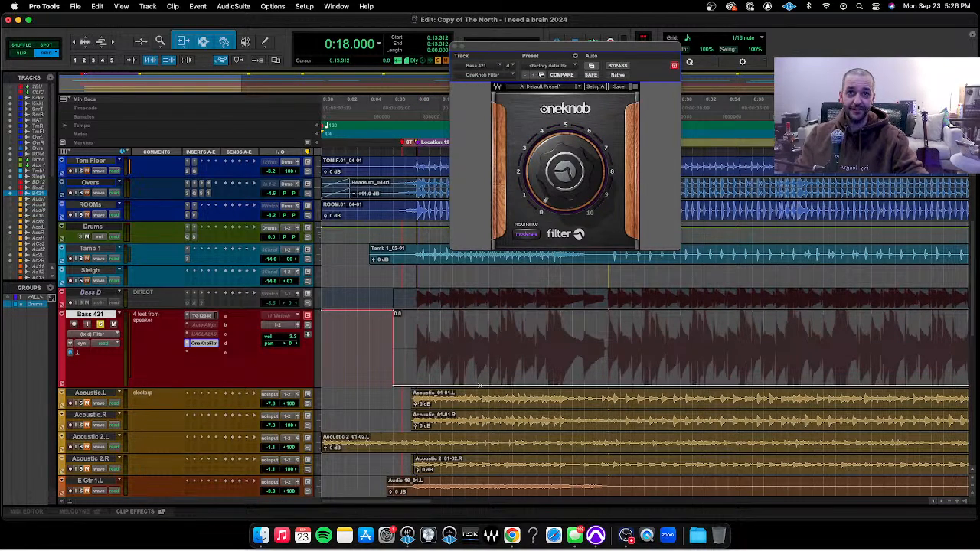
left_click(539, 374, "super")
Select the Bass 421 filter automation between the breakpoints at about 0:14 and 0:18, and raise it to the maximum
left_click_drag(515, 327, 503, 238)
key("super+z")
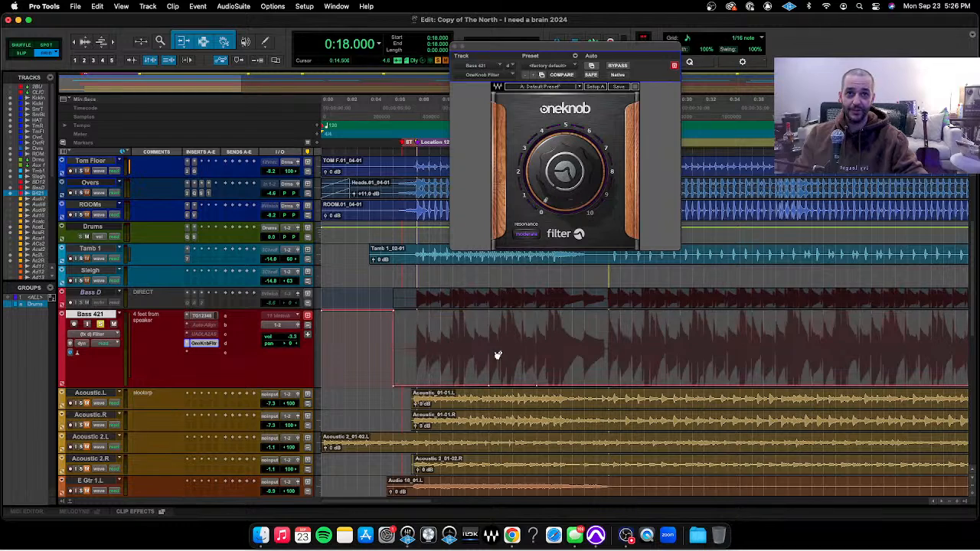
left_click(490, 357, "super")
left_click(513, 330)
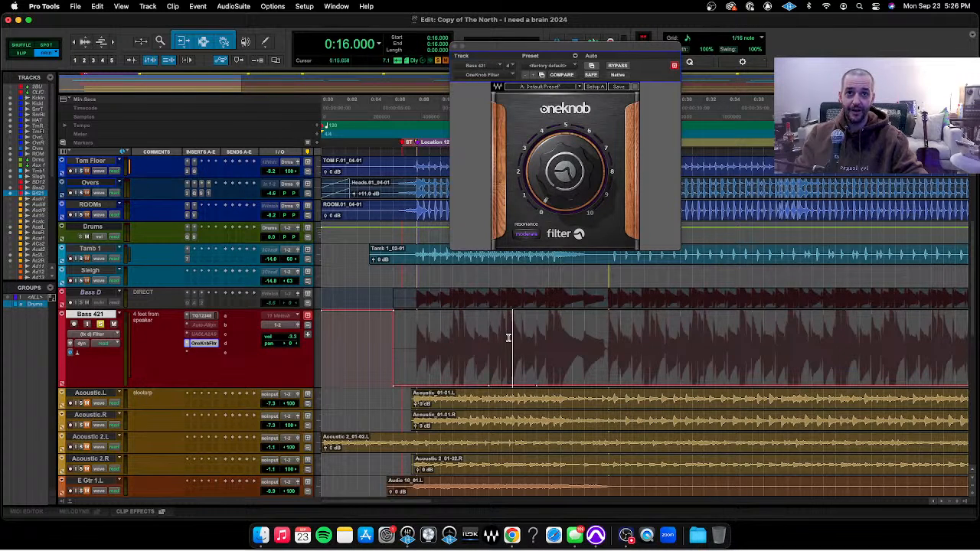
double_click(513, 332)
left_click_drag(514, 327, 529, 243)
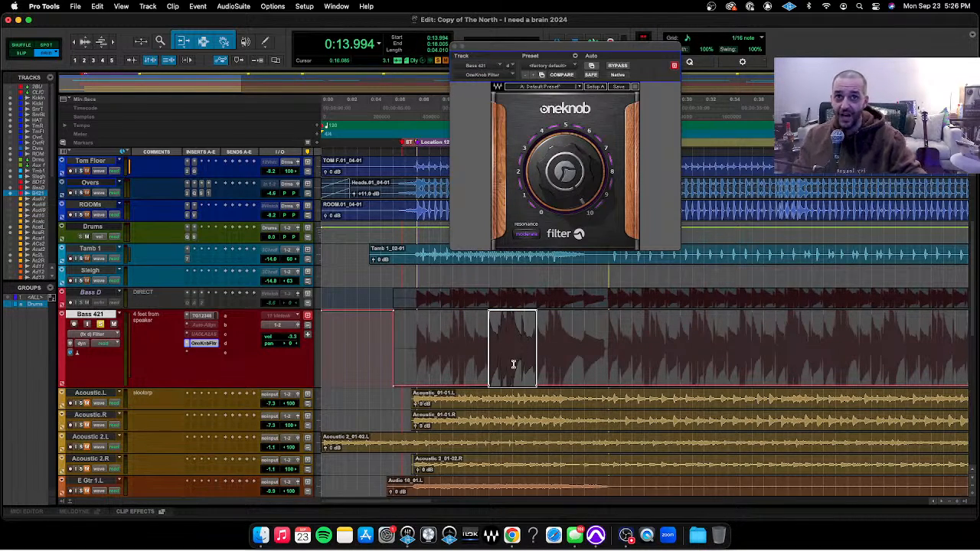
Play Bass 421 from 0:12.000 to hear the filter automation open up, and stop playback
key("space")
left_click(463, 345)
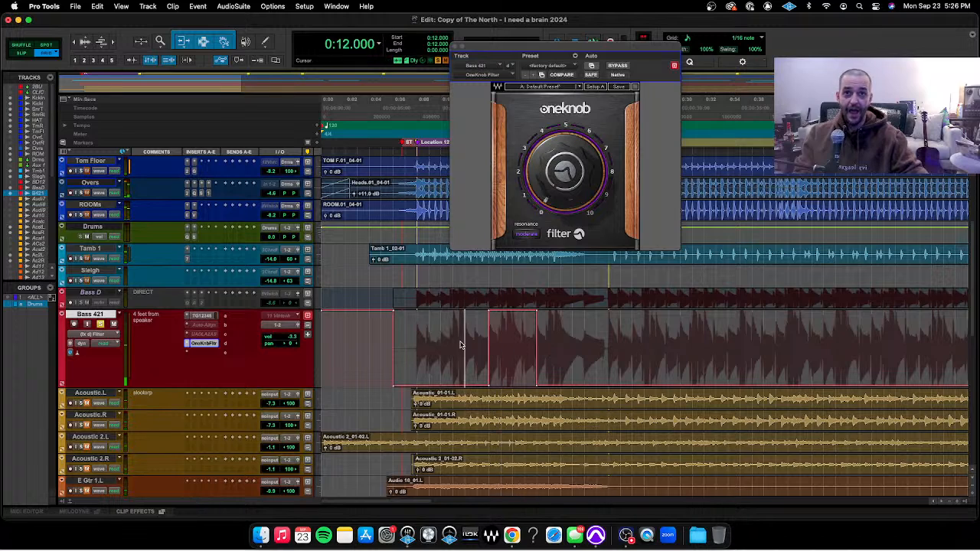
key("space")
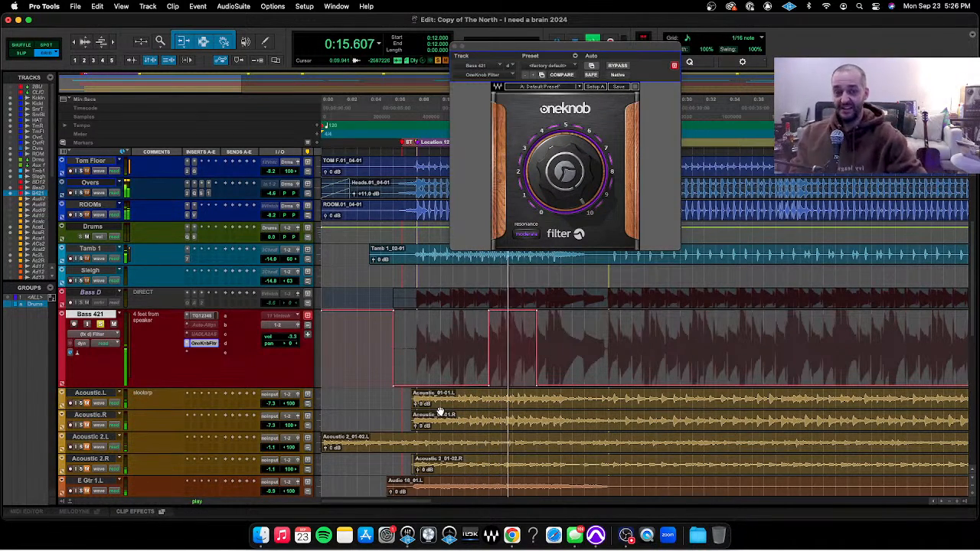
key("space")
Delete all the OneKnob Filter automation on Bass 421 and close the plug-in window
left_click(457, 331)
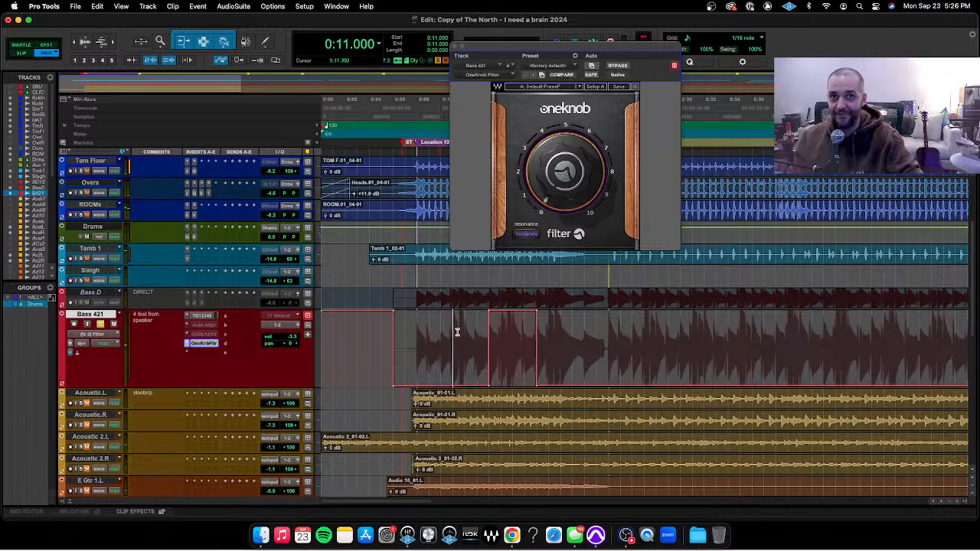
triple_click(457, 331)
key("Delete")
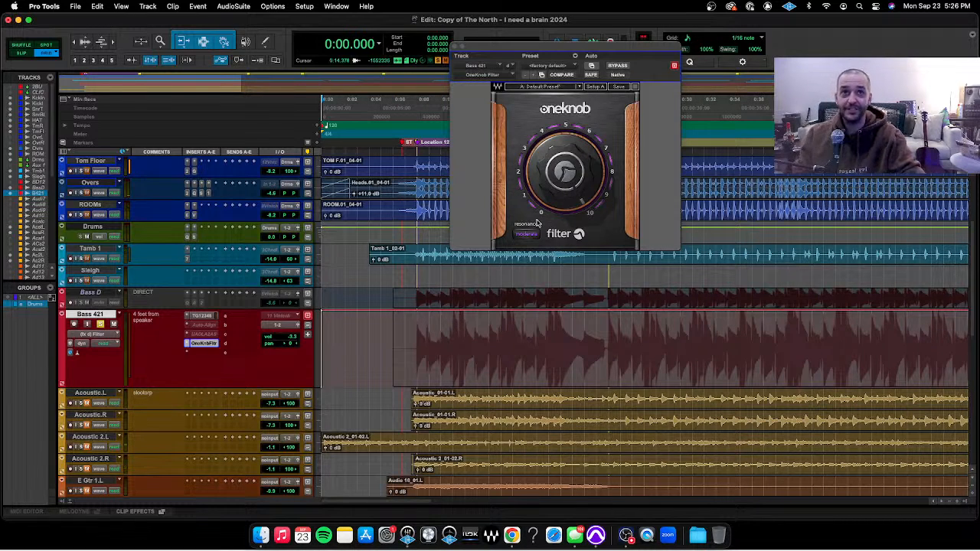
left_click(454, 46)
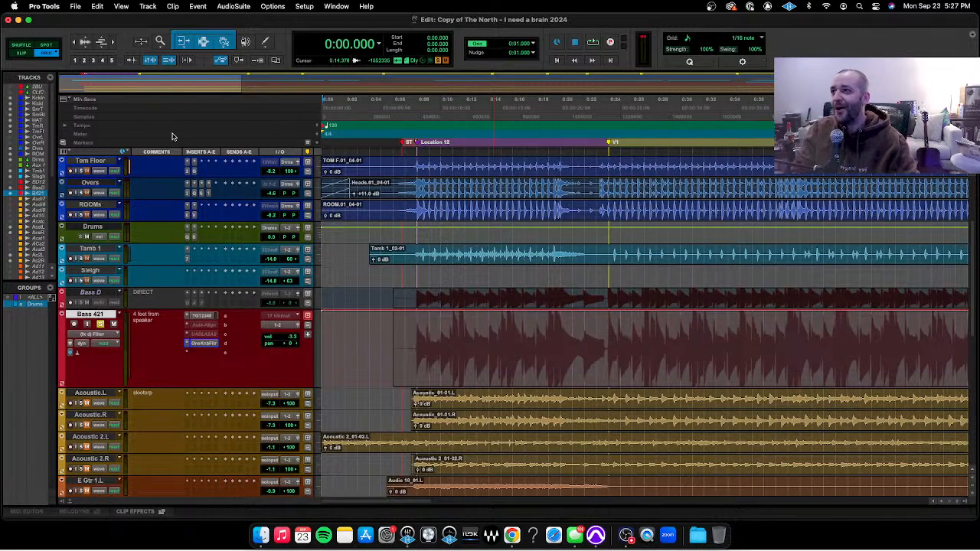
Place the edit cursor at 0:08.000 and make the OneKnob Filter insert on Bass 421 inactive
left_click(414, 360)
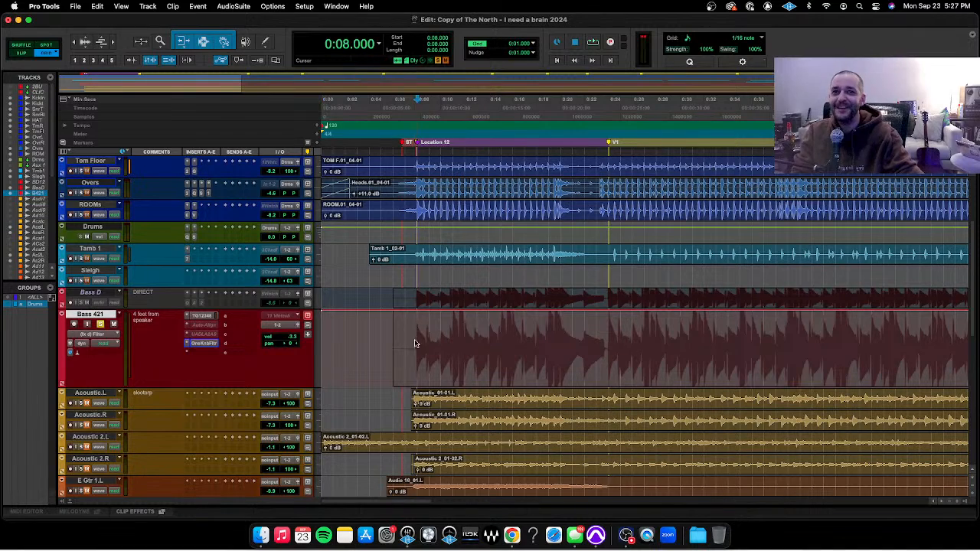
left_click(100, 323)
left_click(102, 335)
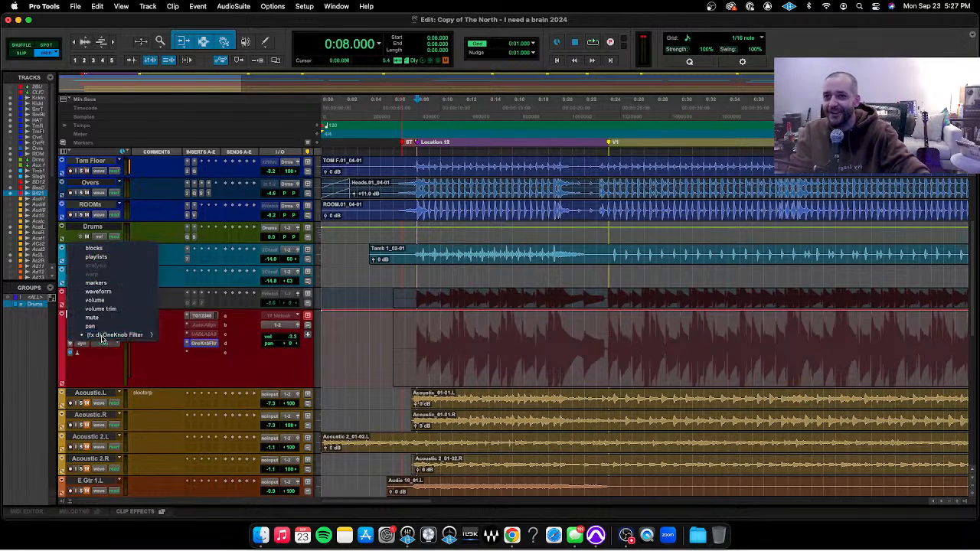
left_click(180, 342)
left_click(206, 343)
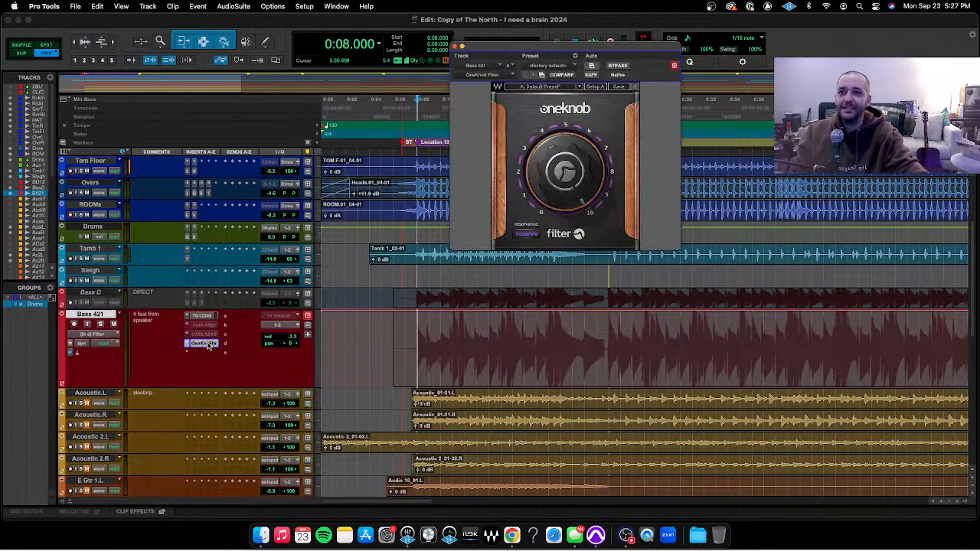
left_click(212, 344, "super")
left_click(211, 343, "ctrl+super")
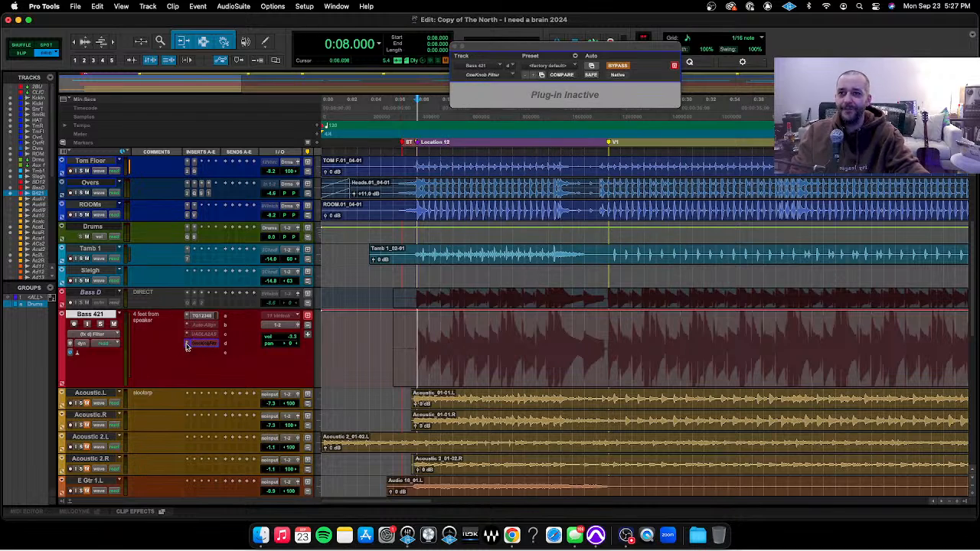
Remove OneKnob Filter from Bass 421's fourth insert slot
left_click(188, 345)
mouse_move(188, 344)
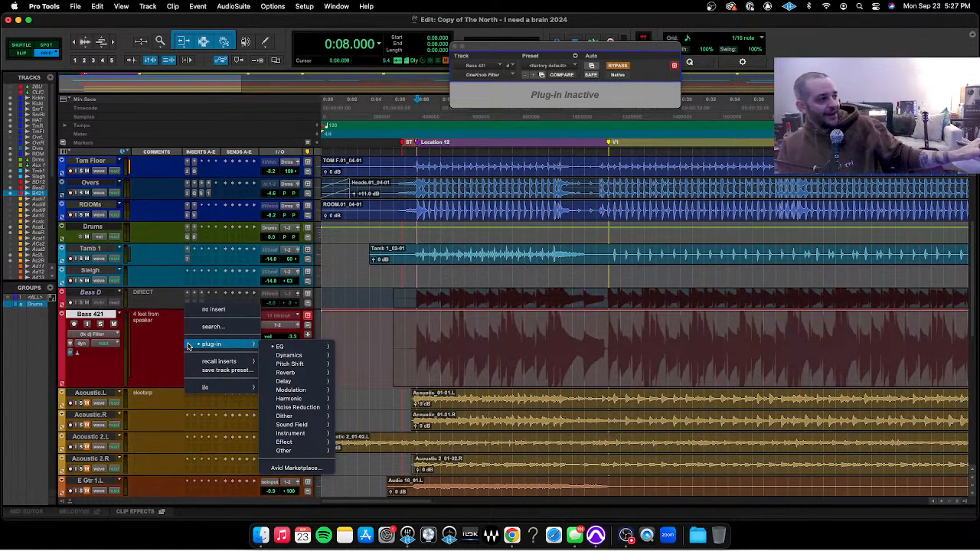
left_click(158, 327)
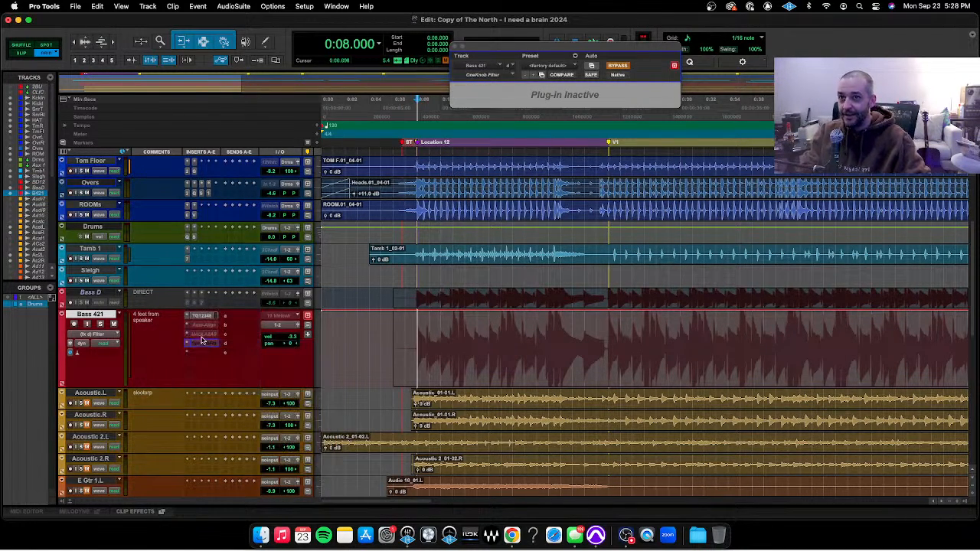
left_click(189, 344)
left_click(218, 312)
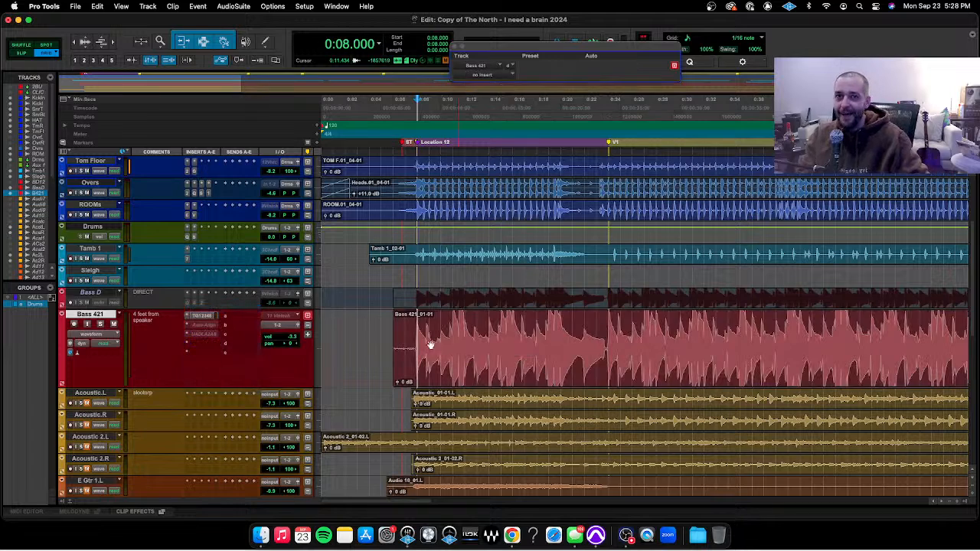
Trim the start of the Bass 421 clip to 0:07.381, select the clip, and reopen the track's TG12345 insert
left_click(413, 329)
key("a")
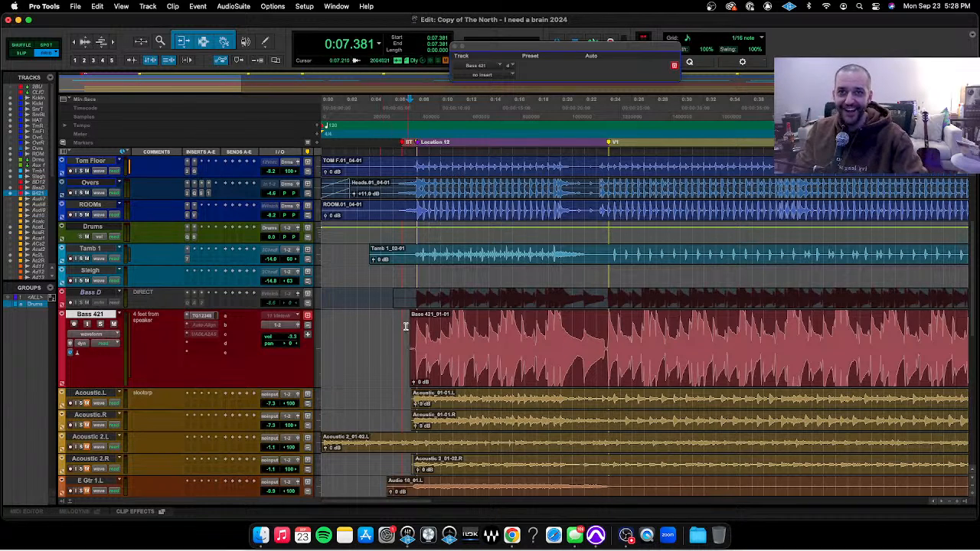
left_click(406, 329)
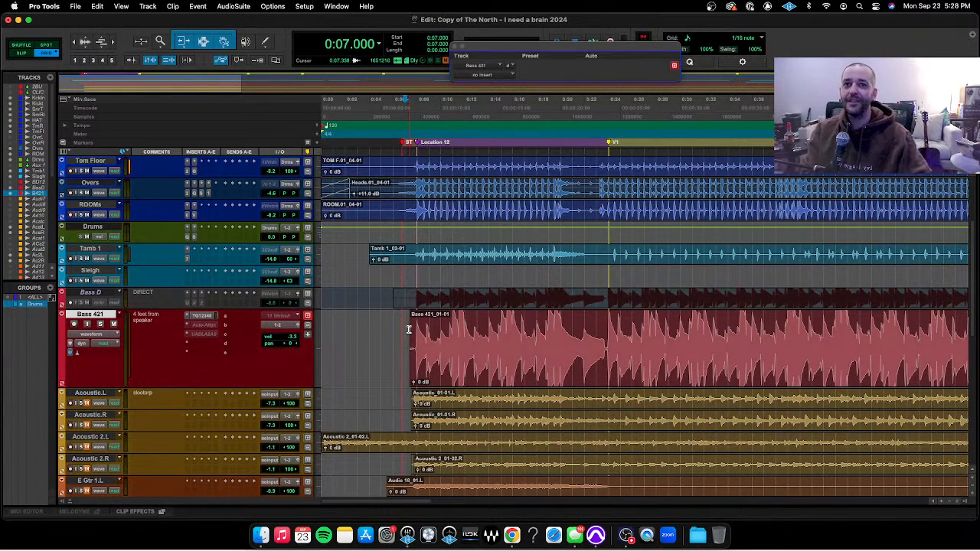
double_click(413, 330)
left_click(202, 316)
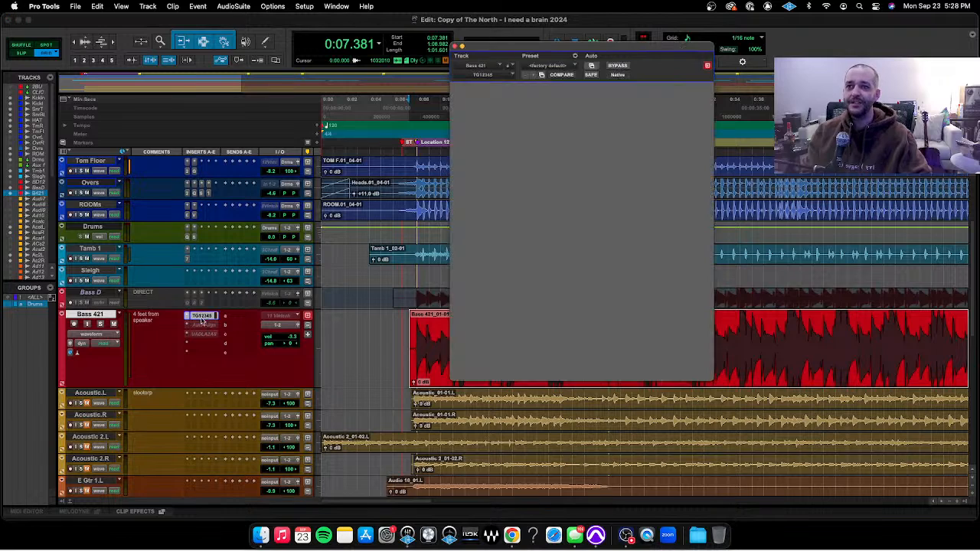
Audition the TG12345's Drive on Bass 421 during playback, close the plug-in window and stop playback
key("space")
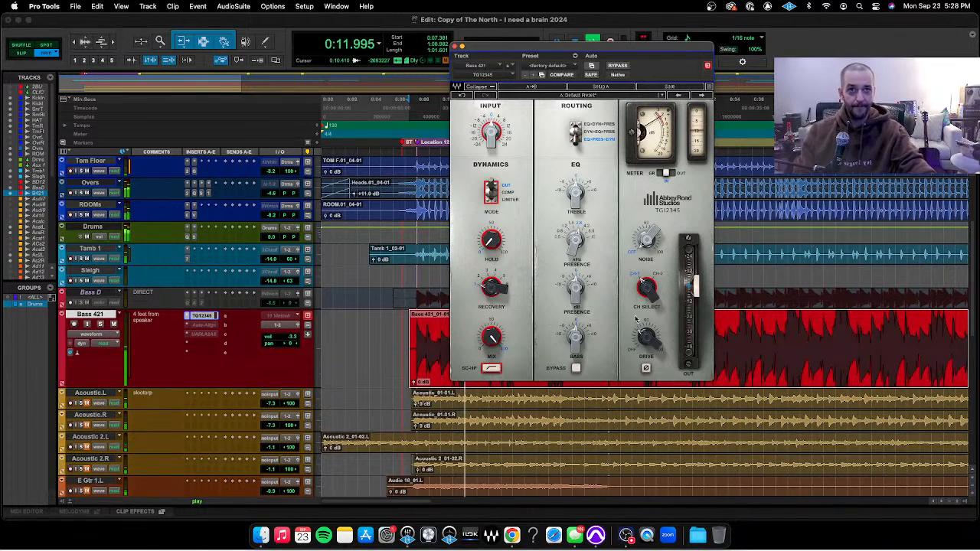
mouse_move(649, 337)
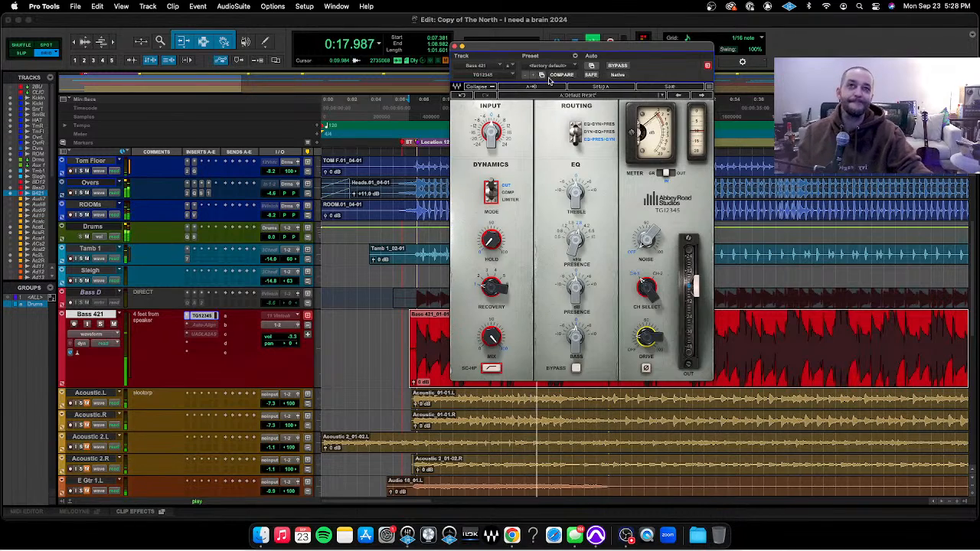
key("super+w")
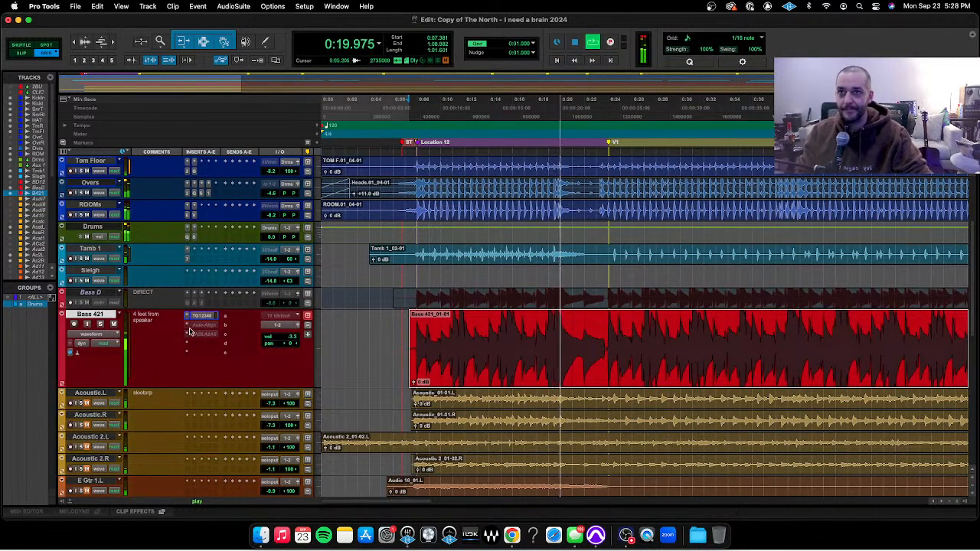
left_click(187, 325)
left_click(152, 323)
key("space")
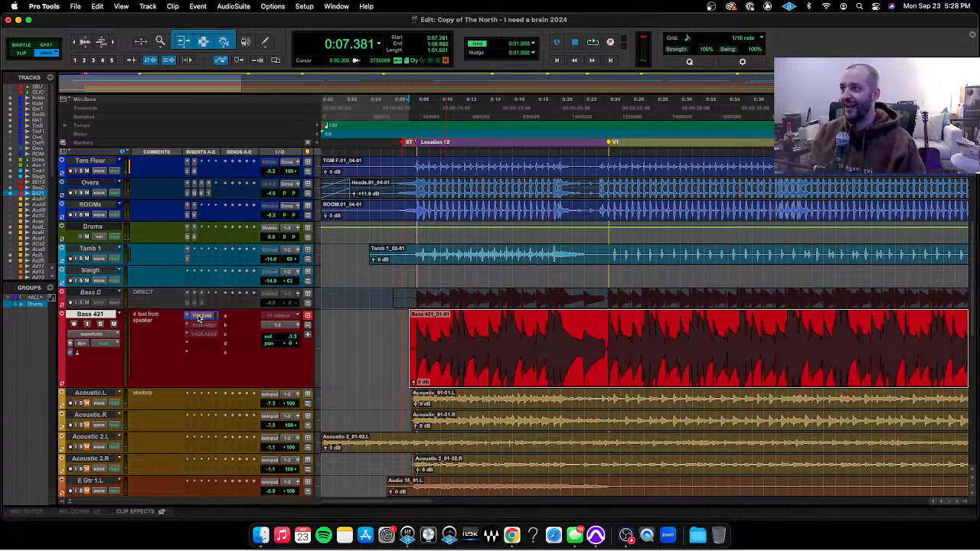
Move TG12345 to Bass 421's second insert slot, replacing Auto-Align, and remove the missing plug-in from the third slot
left_click_drag(198, 315, 195, 326)
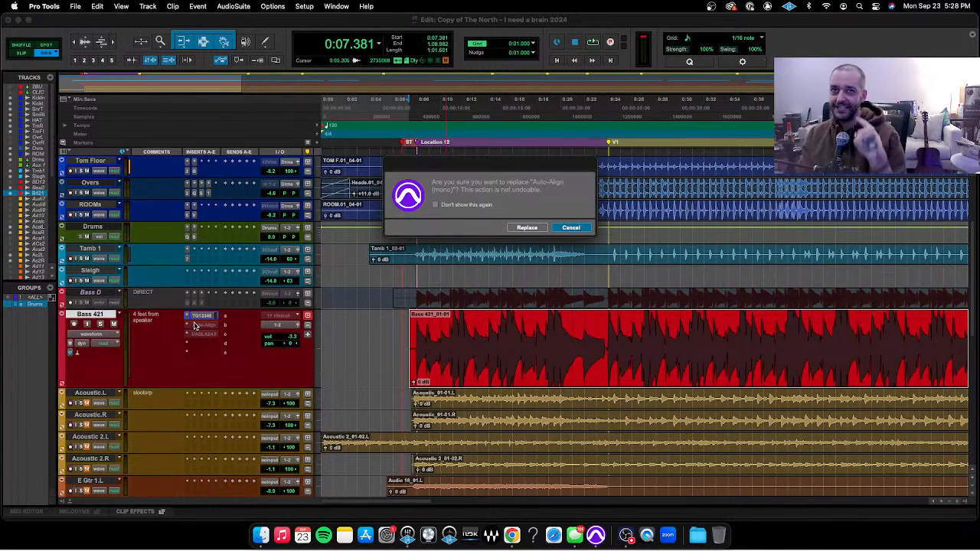
left_click(527, 227)
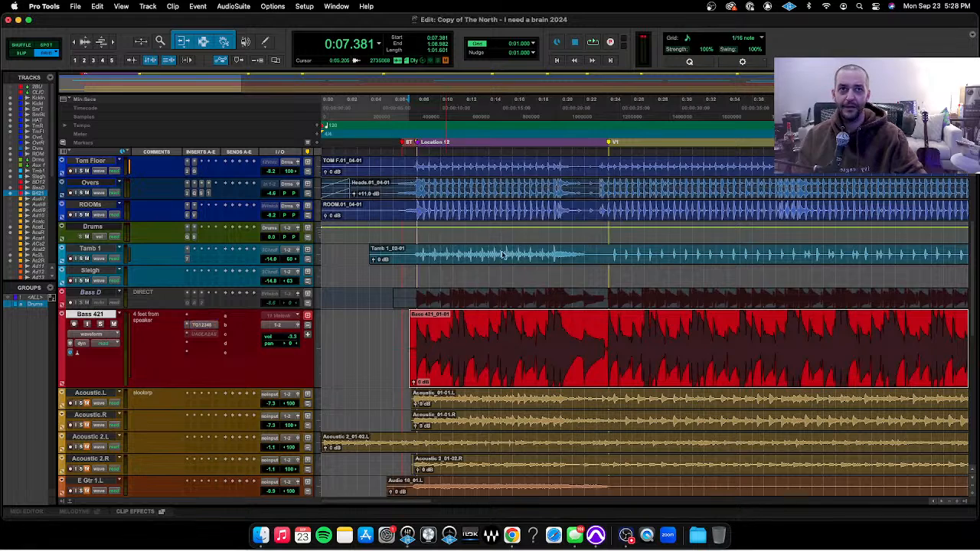
left_click(201, 334)
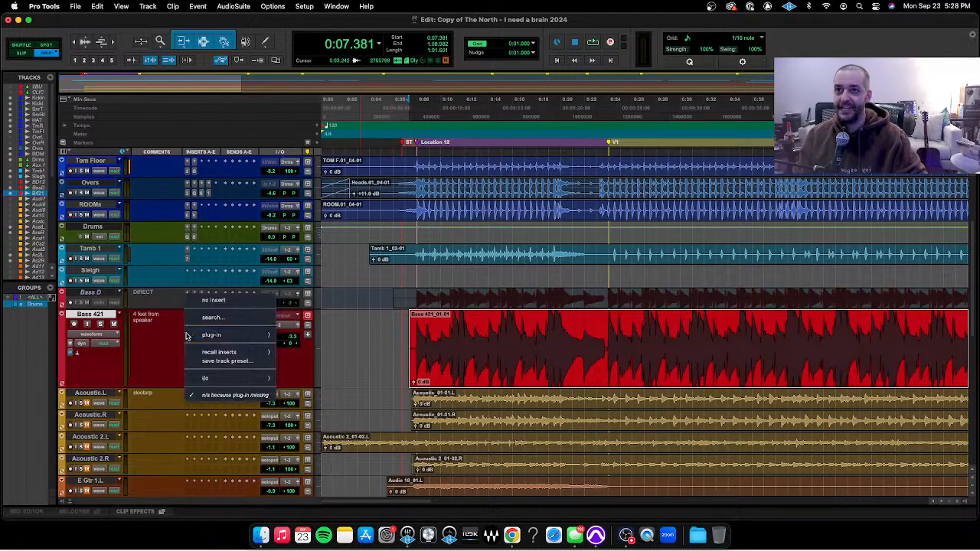
left_click(213, 302)
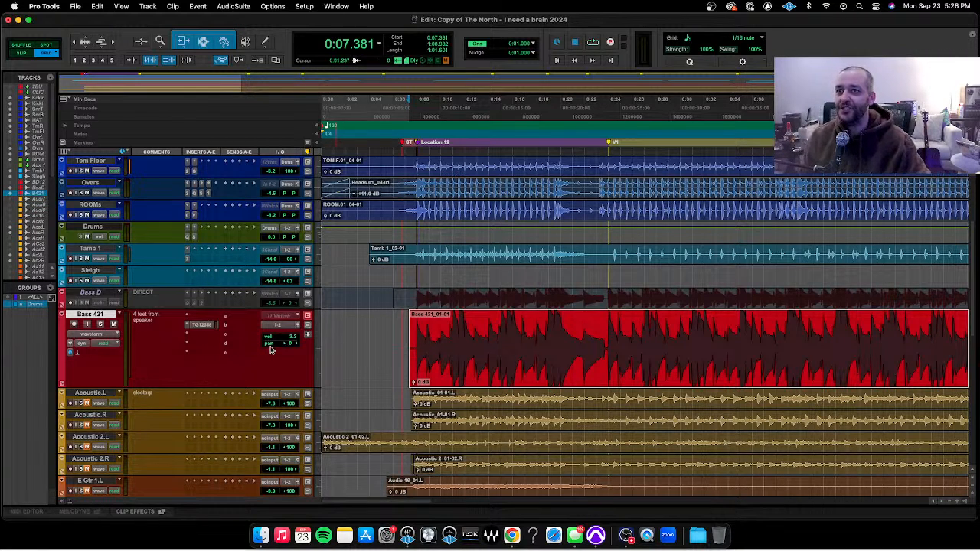
Audition Bass 421 from 0:11.000, stop playback and select the range from 0:11.000 to 0:23.000
left_click(206, 320)
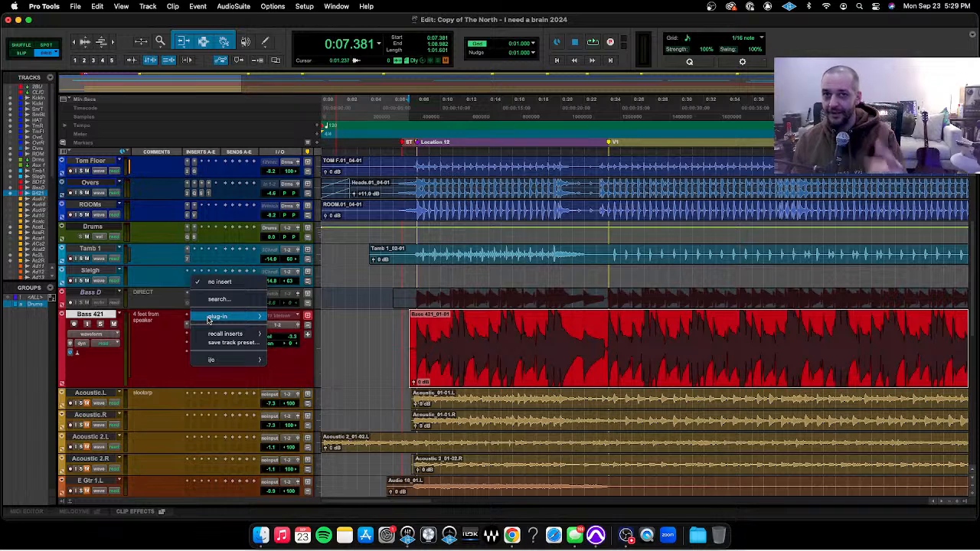
left_click(458, 334)
left_click(451, 334)
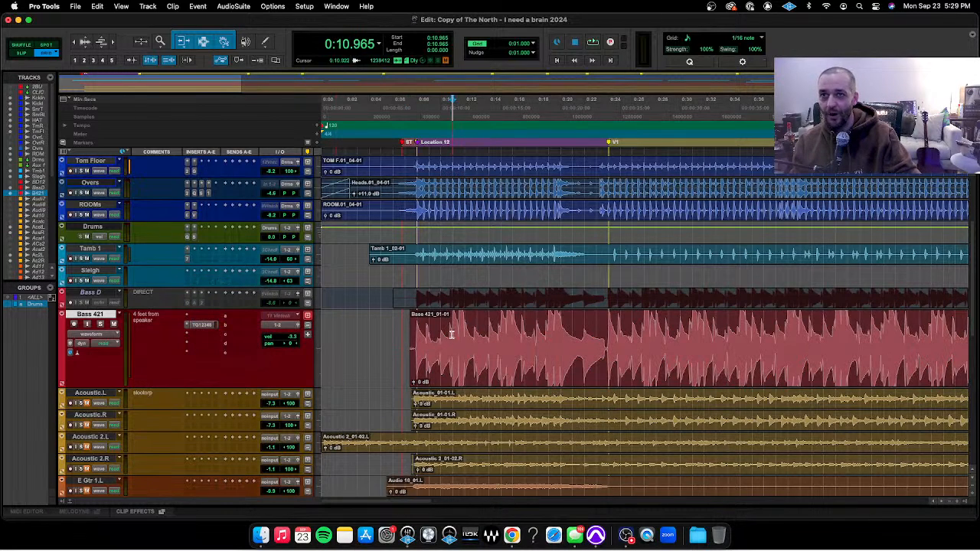
left_click(450, 333)
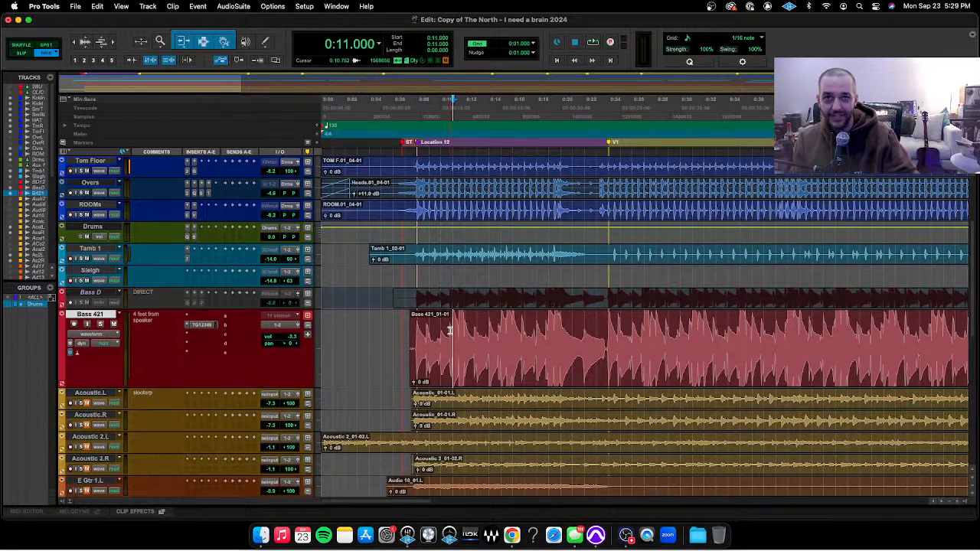
key("space")
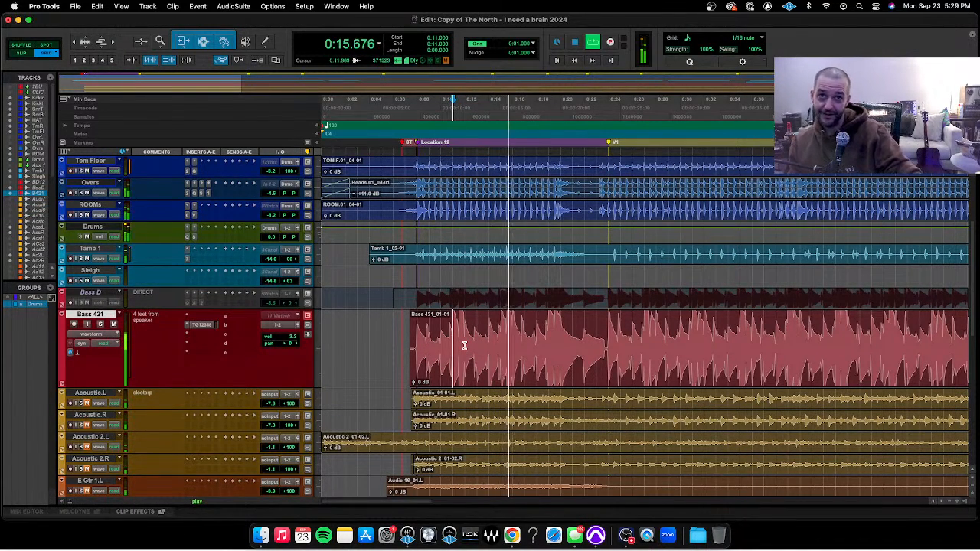
key("space")
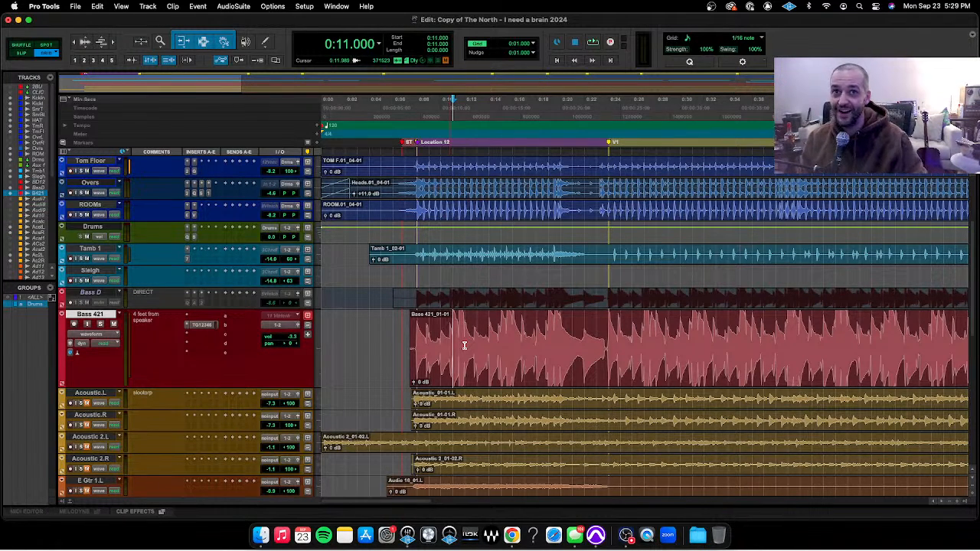
left_click_drag(453, 341, 592, 336)
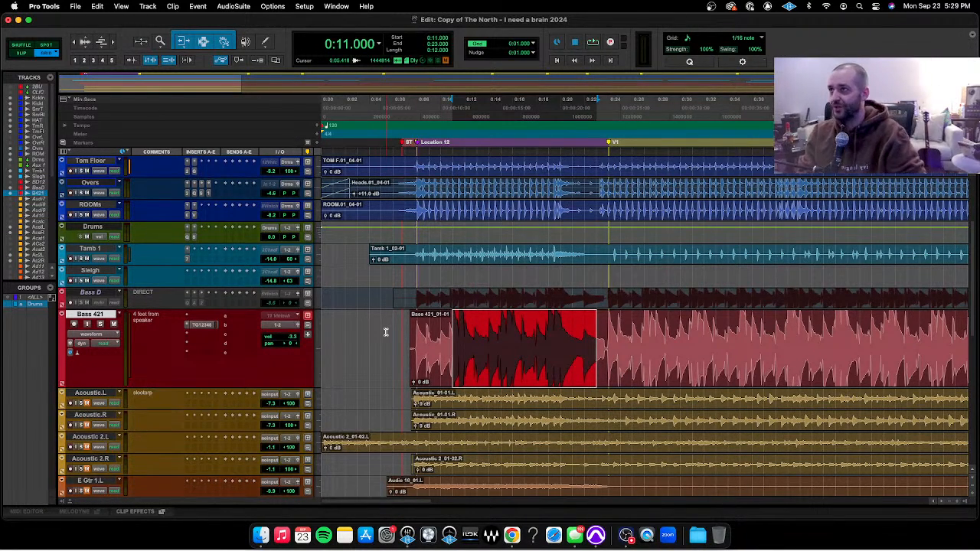
Search for "la-2a" and insert UAD Teletronix LA-2A Legacy (mono) in Bass 421's first insert slot
left_click(212, 326)
left_click(208, 317)
mouse_move(207, 318)
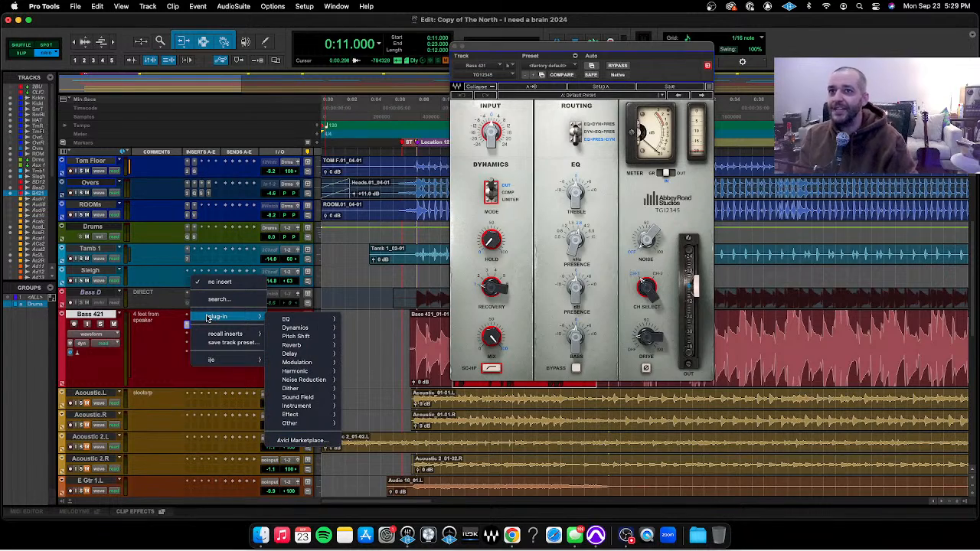
type("l")
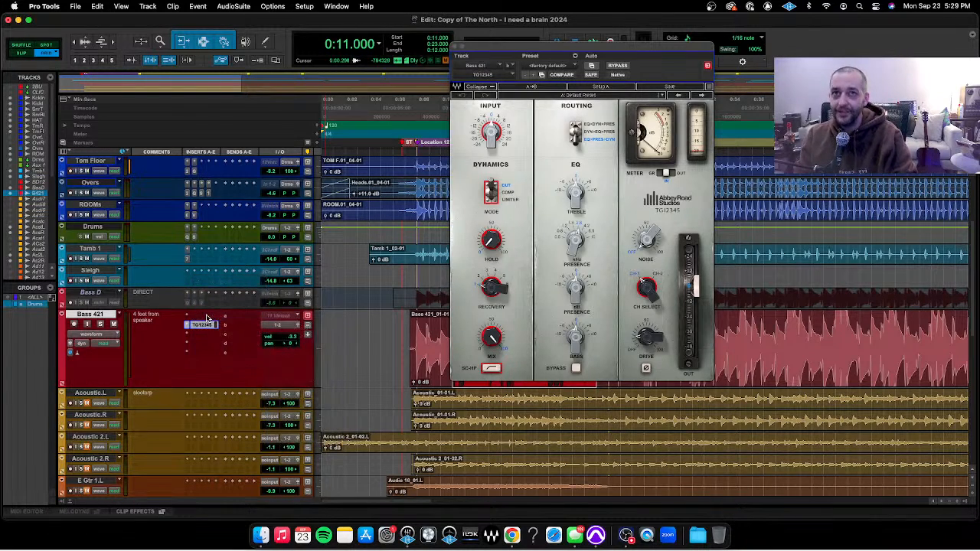
type("a")
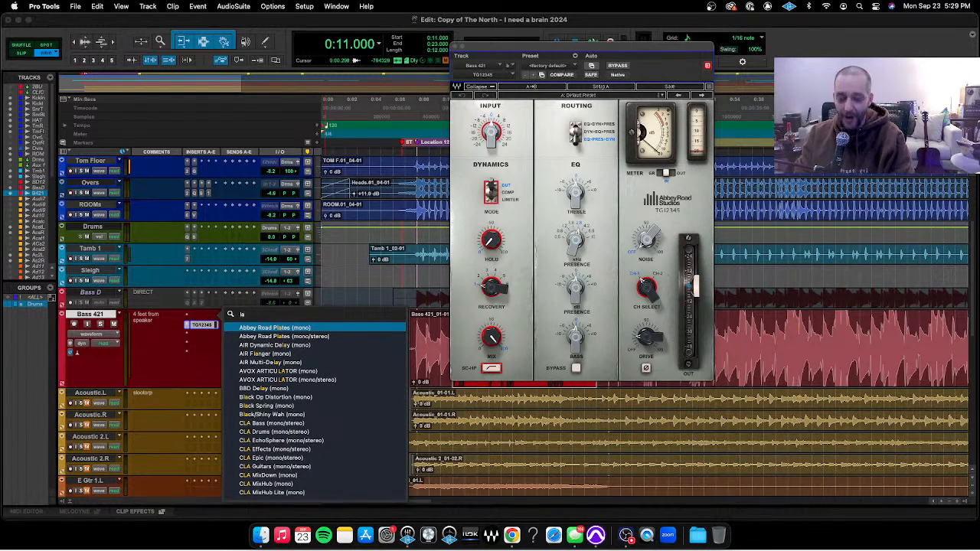
type("-2a")
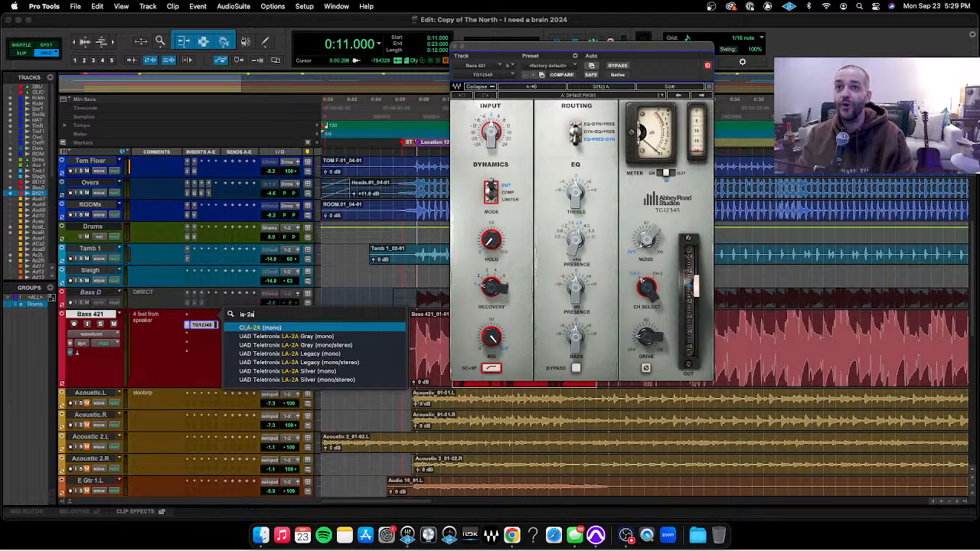
key("Down")
key("Down")
key("Down")
key("Return")
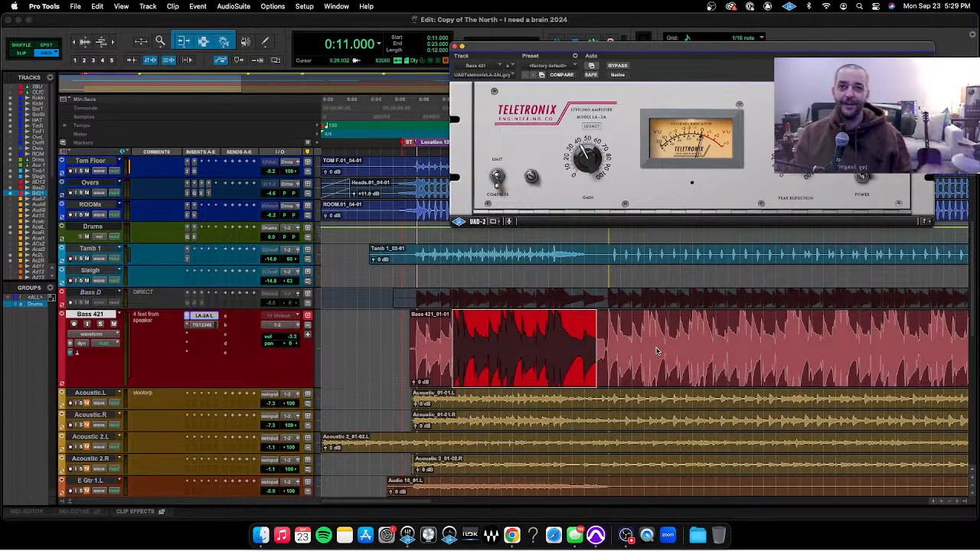
Adjust the LA-2A's Gain on Bass 421 to about 50 while playing the selected range
scroll(658, 351, "up", 2)
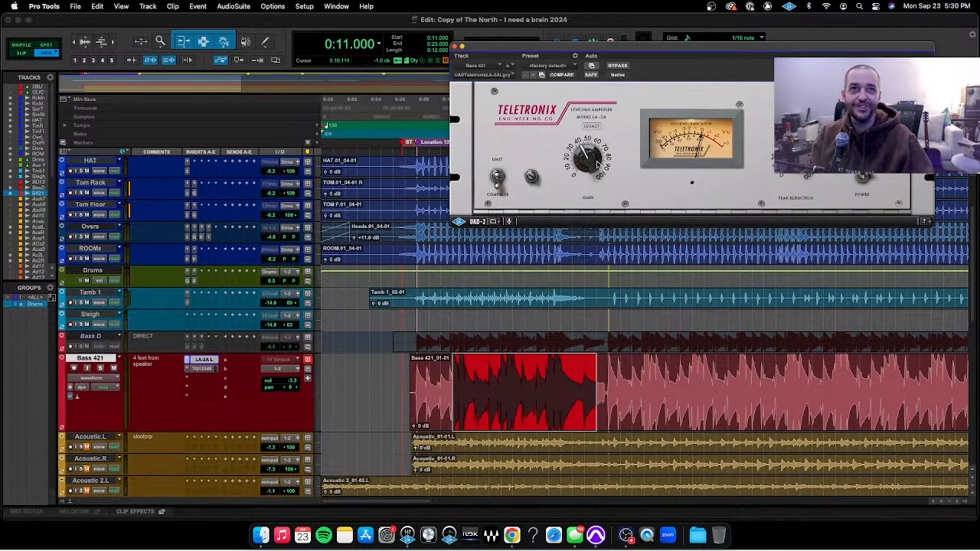
left_click_drag(597, 163, 599, 184)
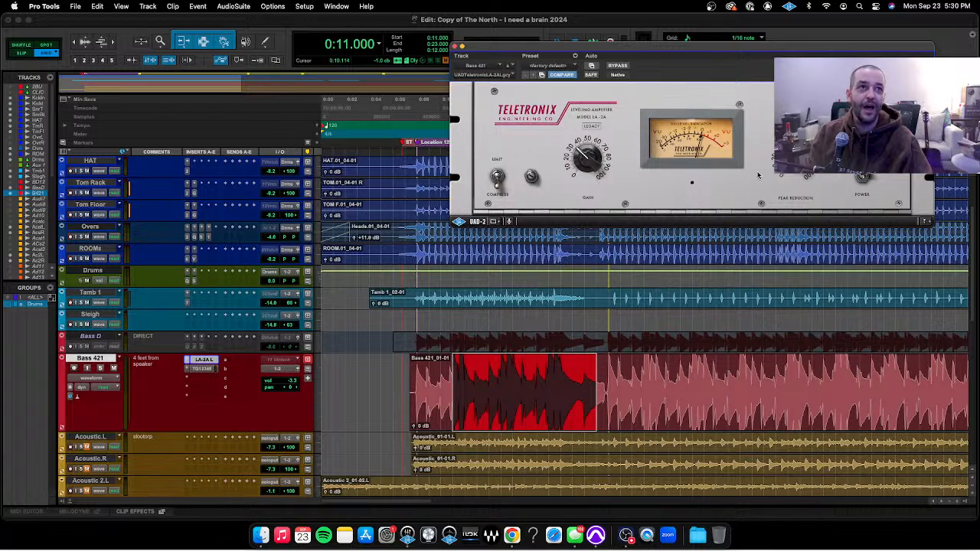
key("space")
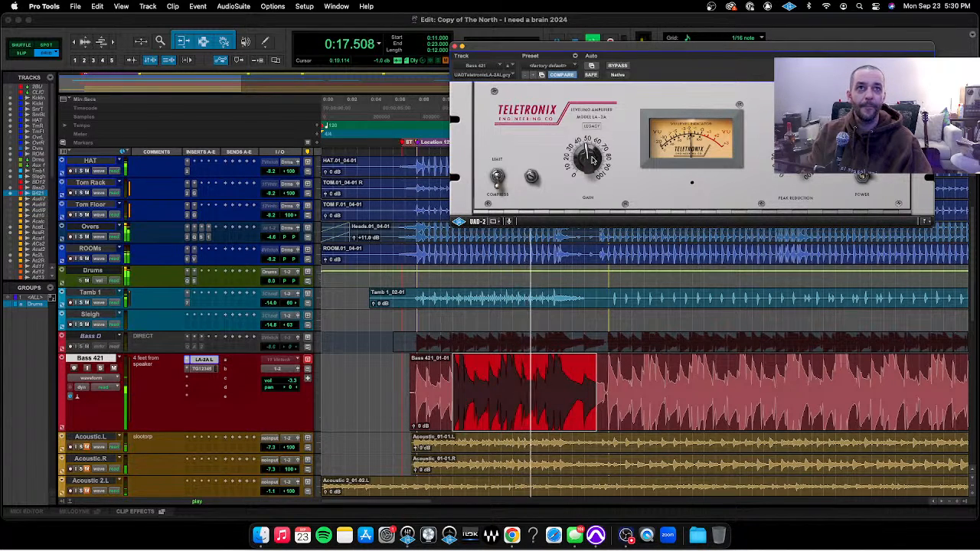
Play the song from 0:08.000, check the TG12345's Drive on Bass 421, close its window and stop playback
left_click(415, 391)
key("space")
key("space")
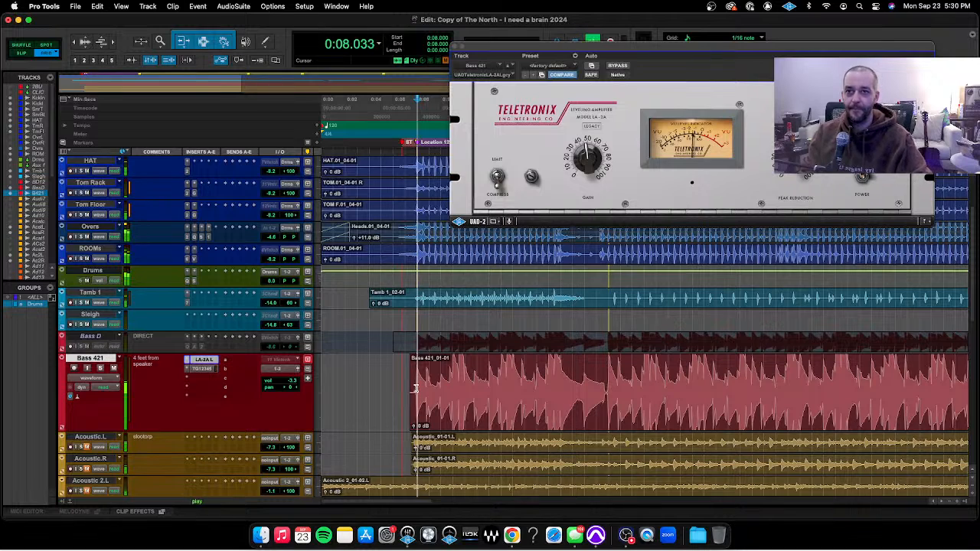
key("t")
left_click(214, 372)
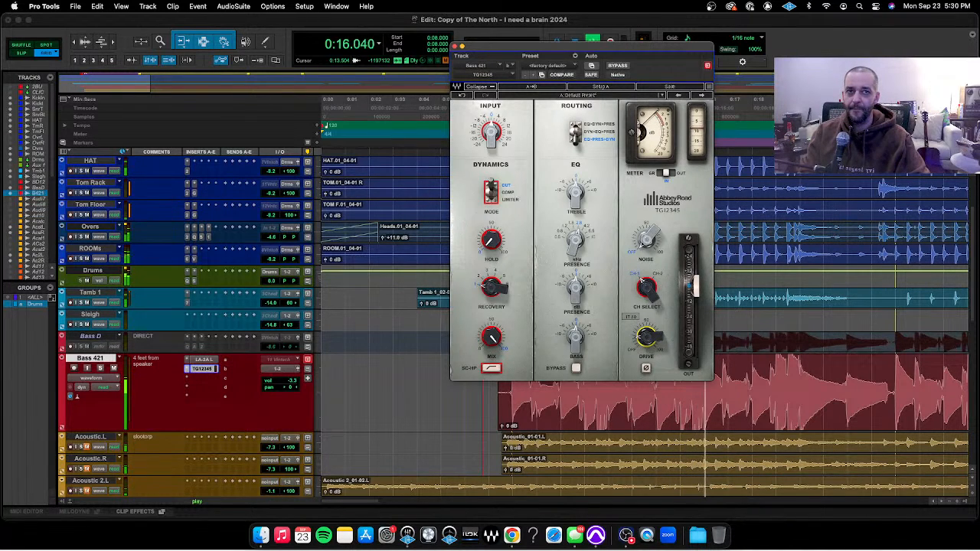
left_click(454, 46)
key("super+bracketleft")
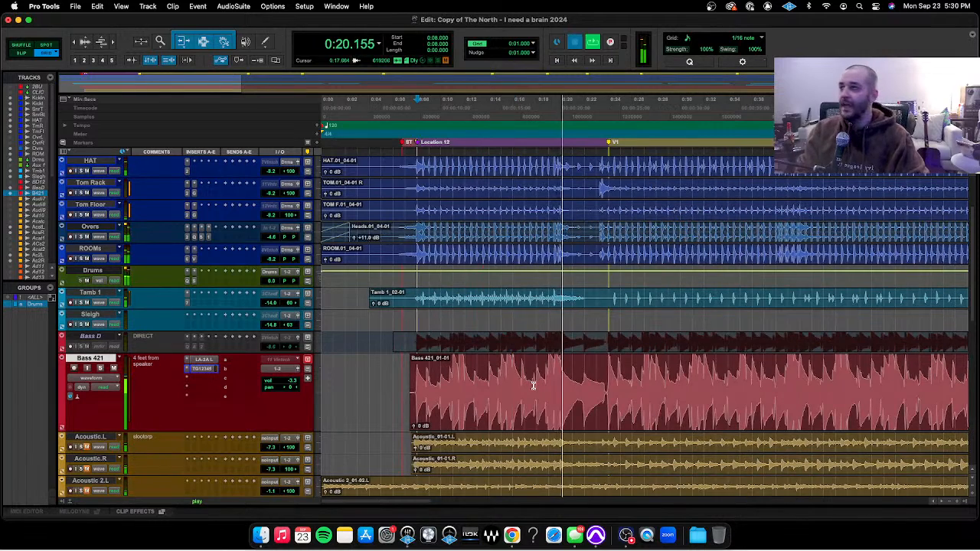
key("space")
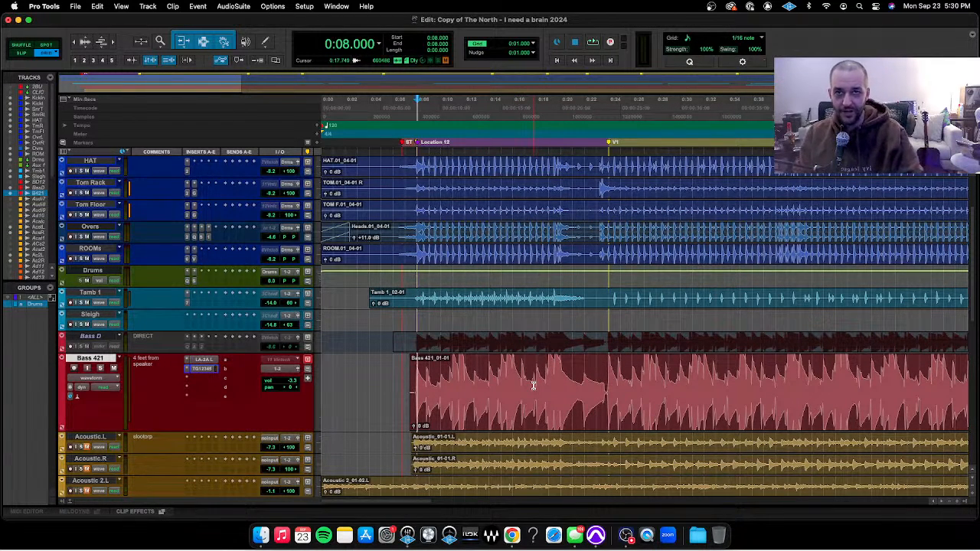
Place the edit cursor at 0:10.000 on Bass 421 and play the song from there
left_click(608, 388)
key("super+bracketleft")
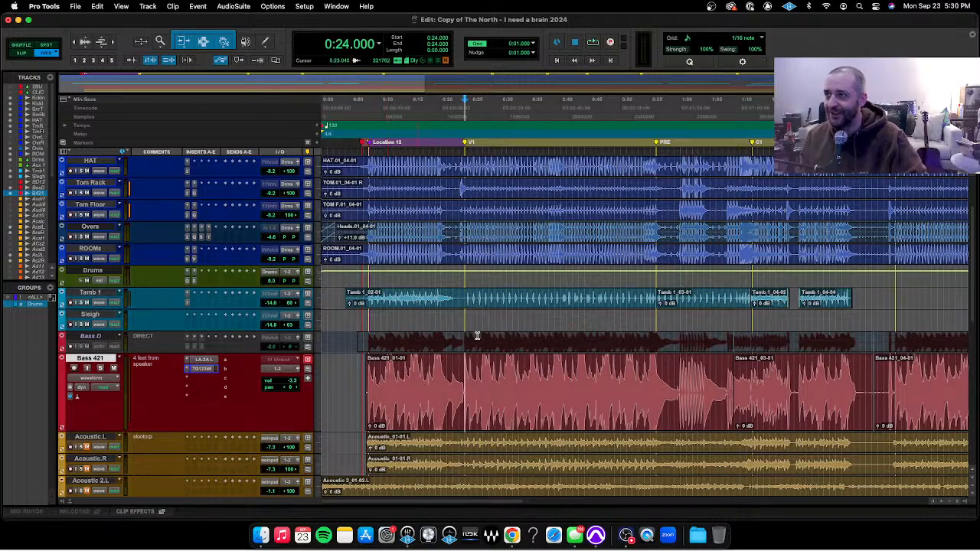
left_click(382, 377)
key("space")
key("t")
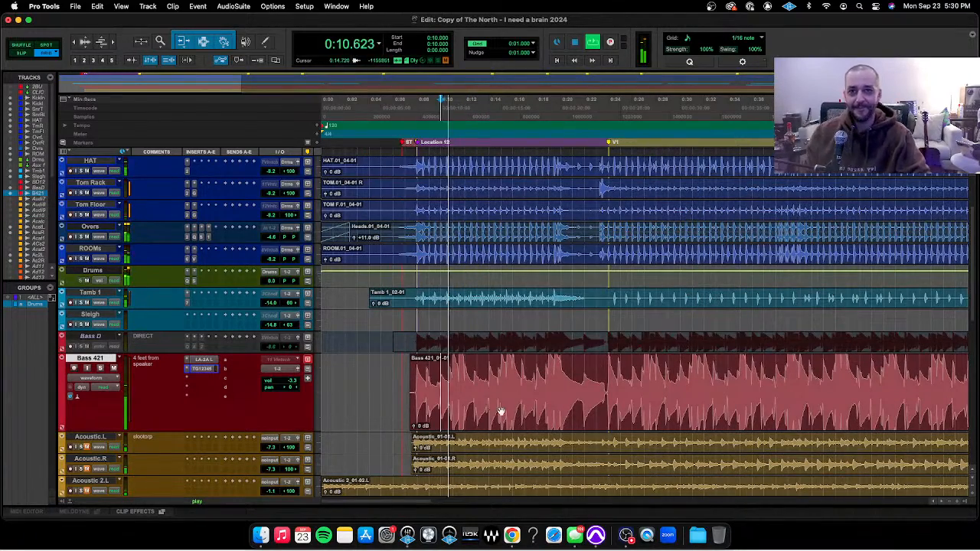